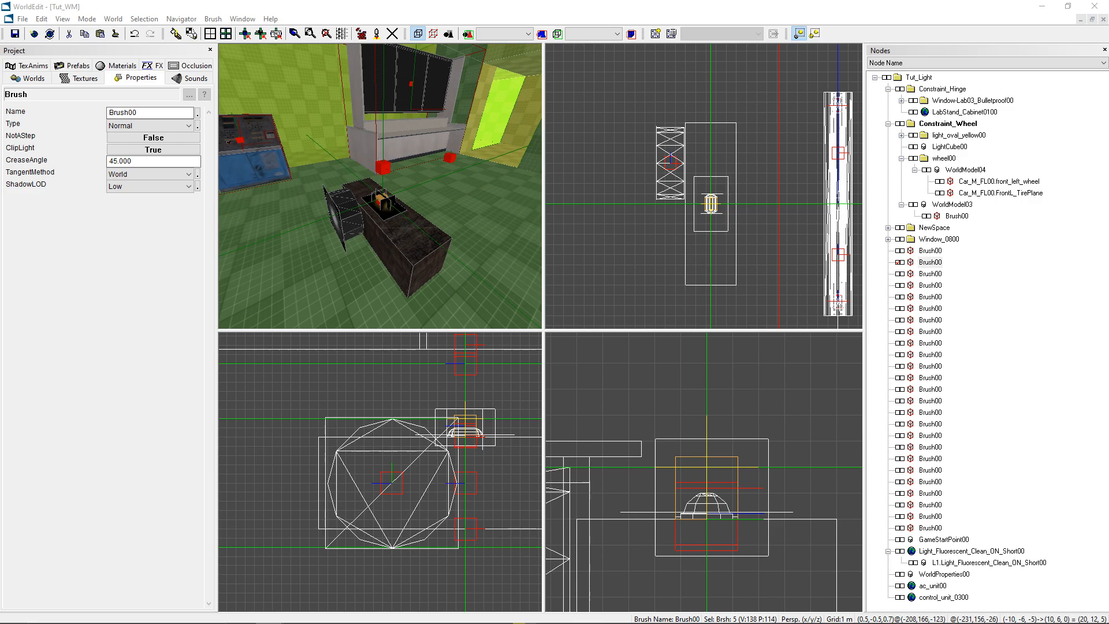
- Examine the long box brush in WorldModel03 and the front-left wheel's tire plane brush
drag(429, 236, 369, 202)
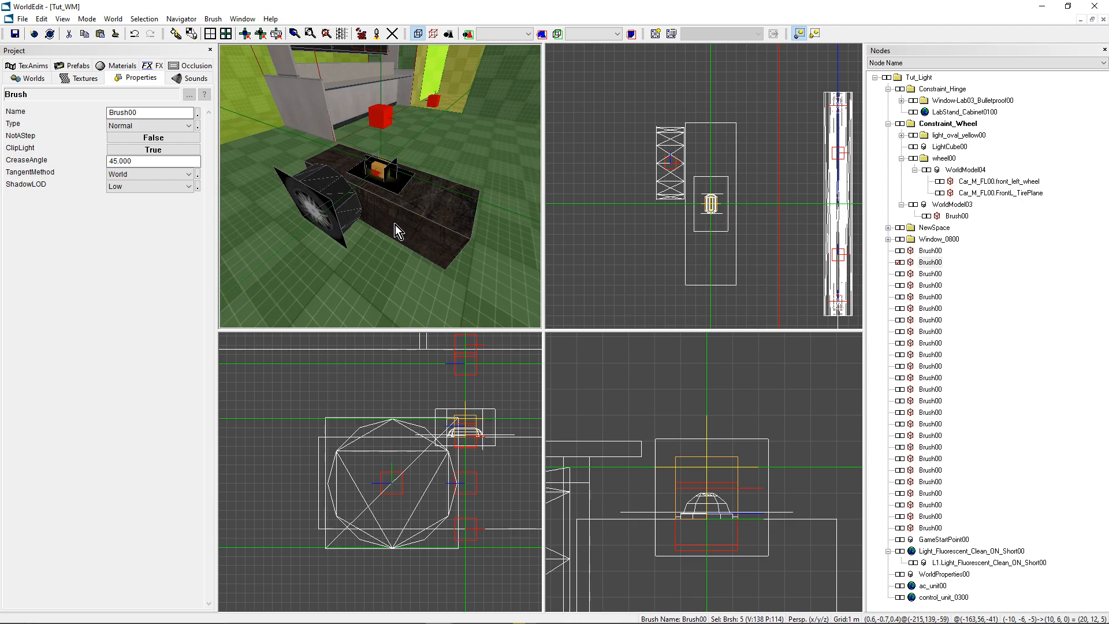
drag(469, 261, 442, 223)
click(442, 223)
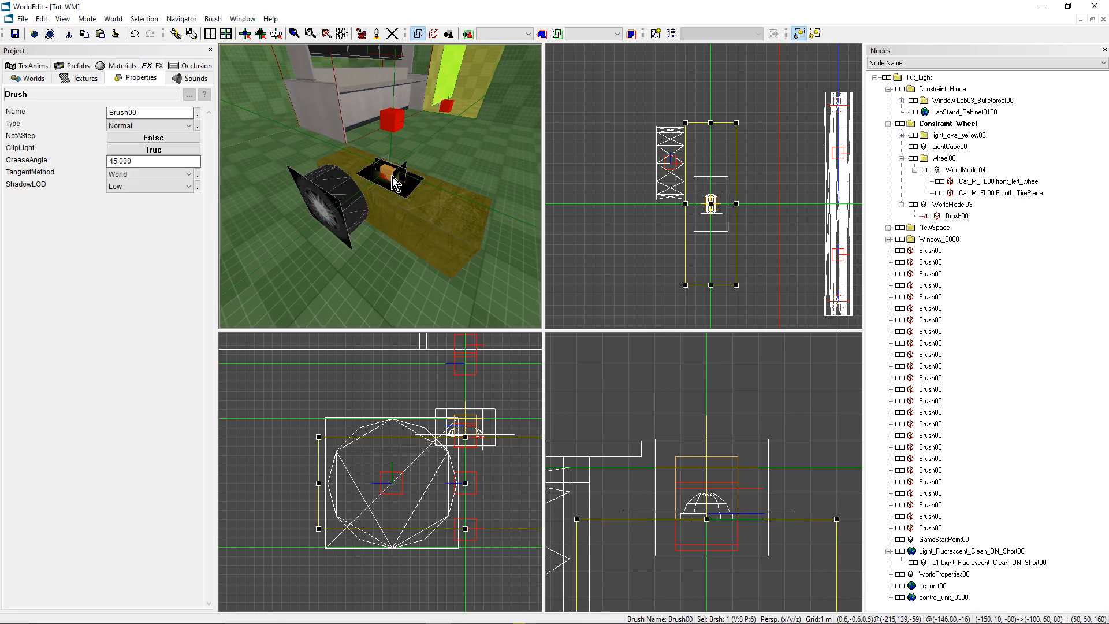
drag(391, 179, 417, 194)
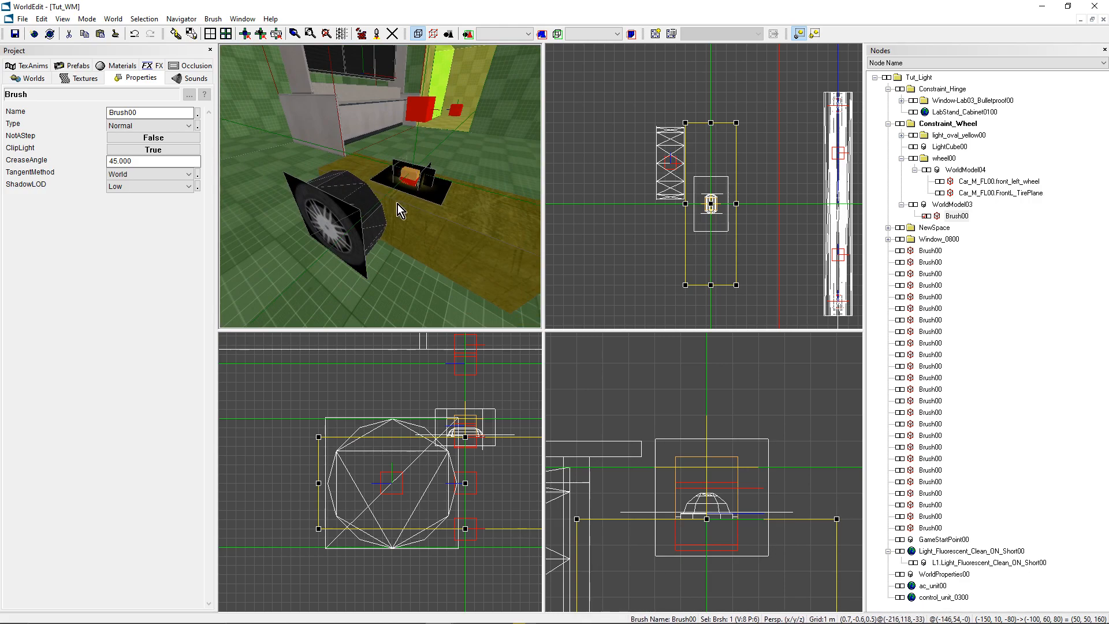
drag(363, 189, 388, 206)
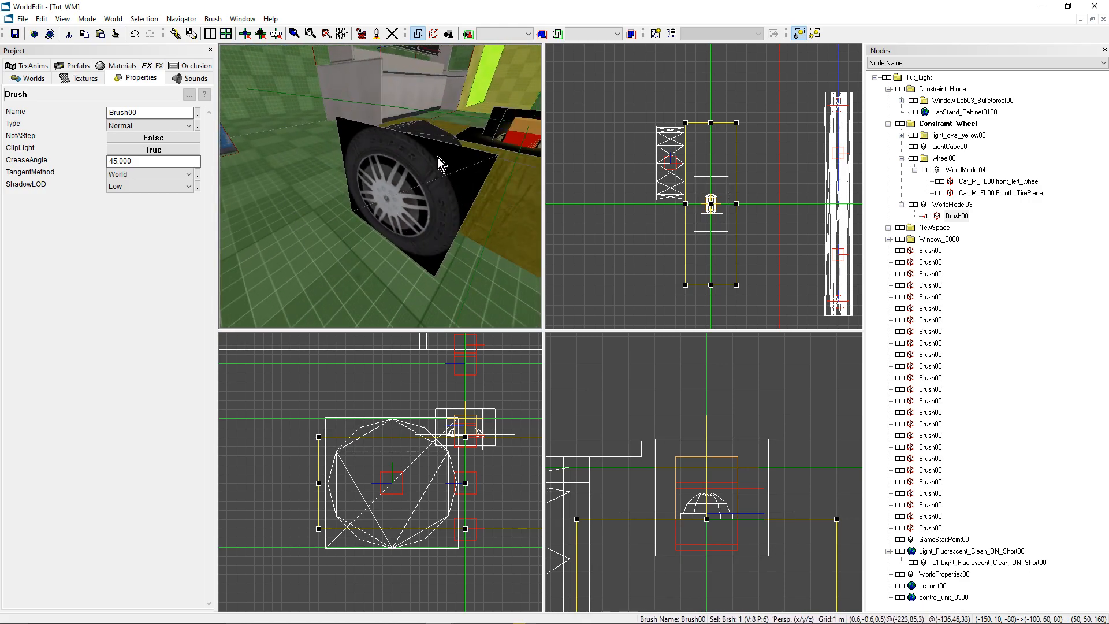
drag(443, 146, 393, 170)
click(376, 176)
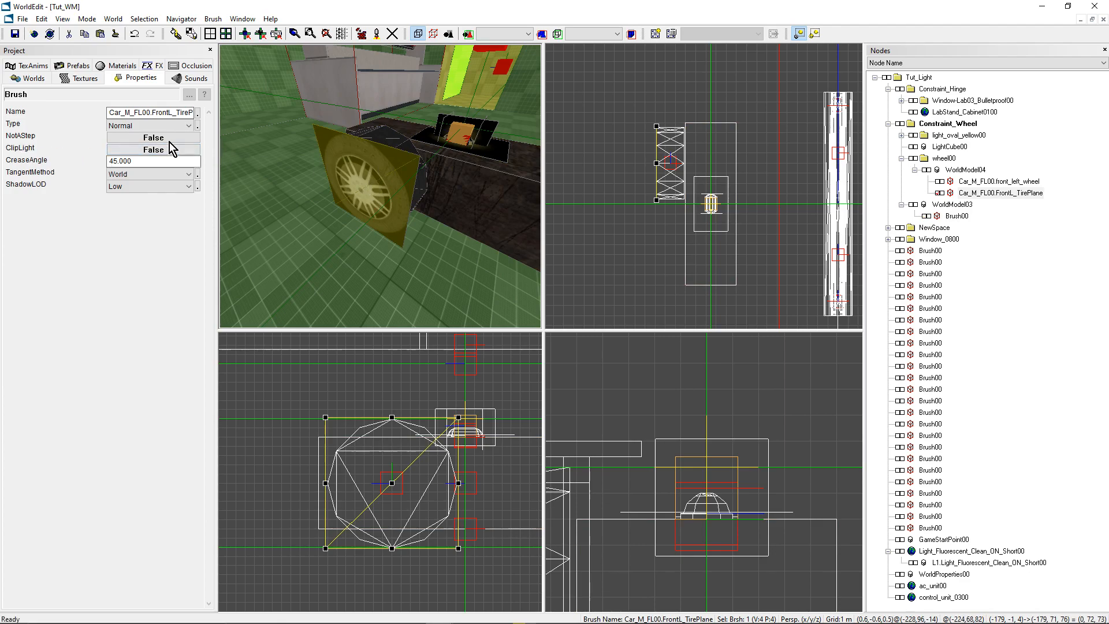
right_drag(409, 156, 367, 200)
click(428, 227)
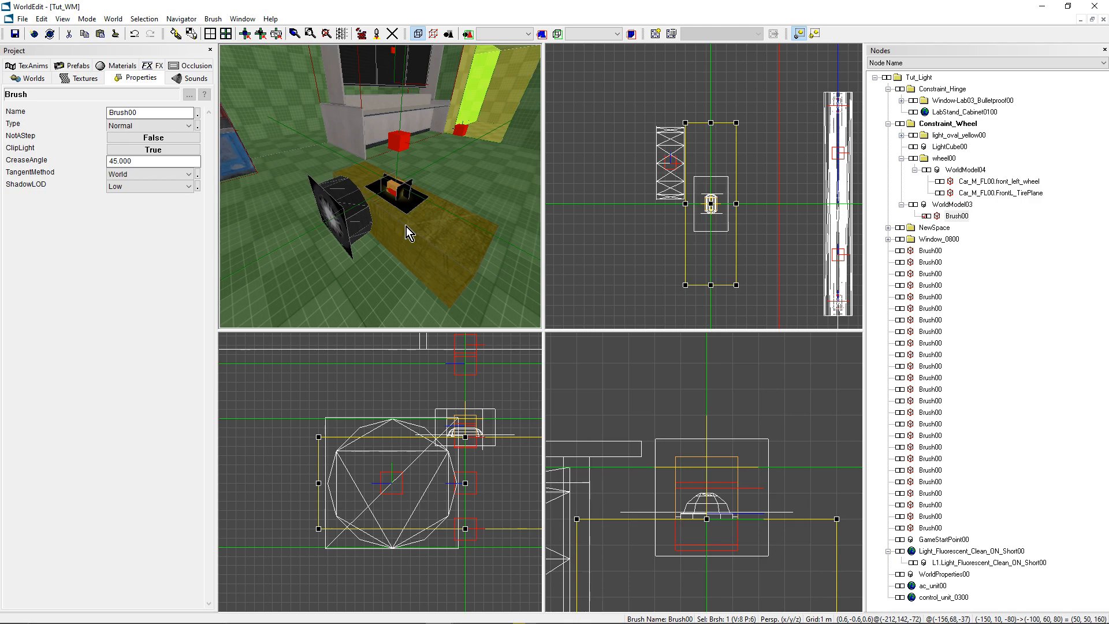
click(911, 205)
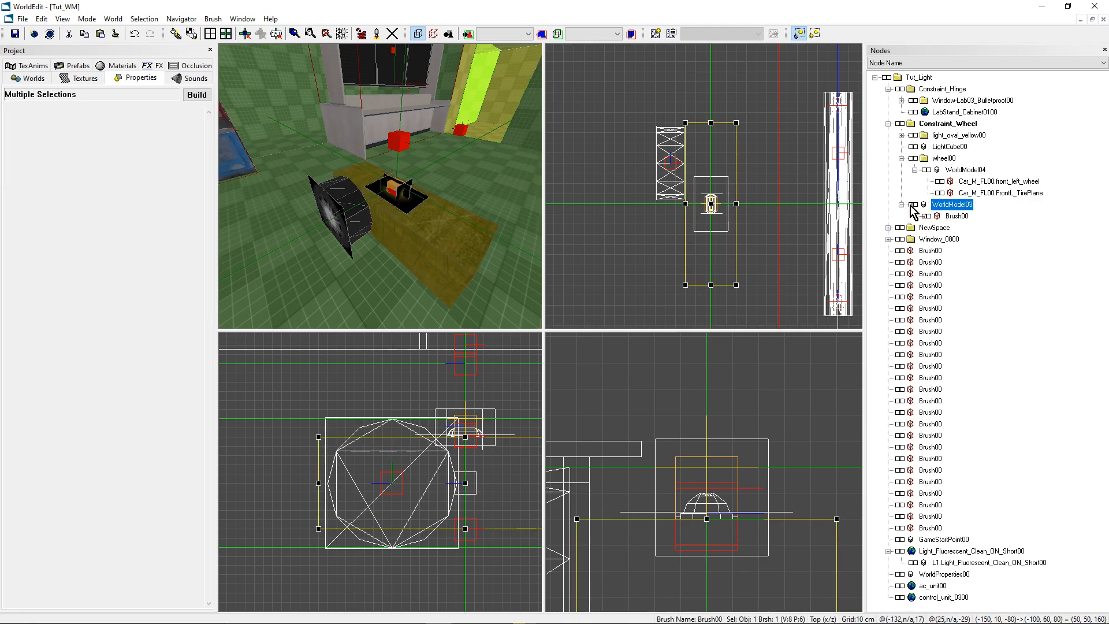
click(911, 206)
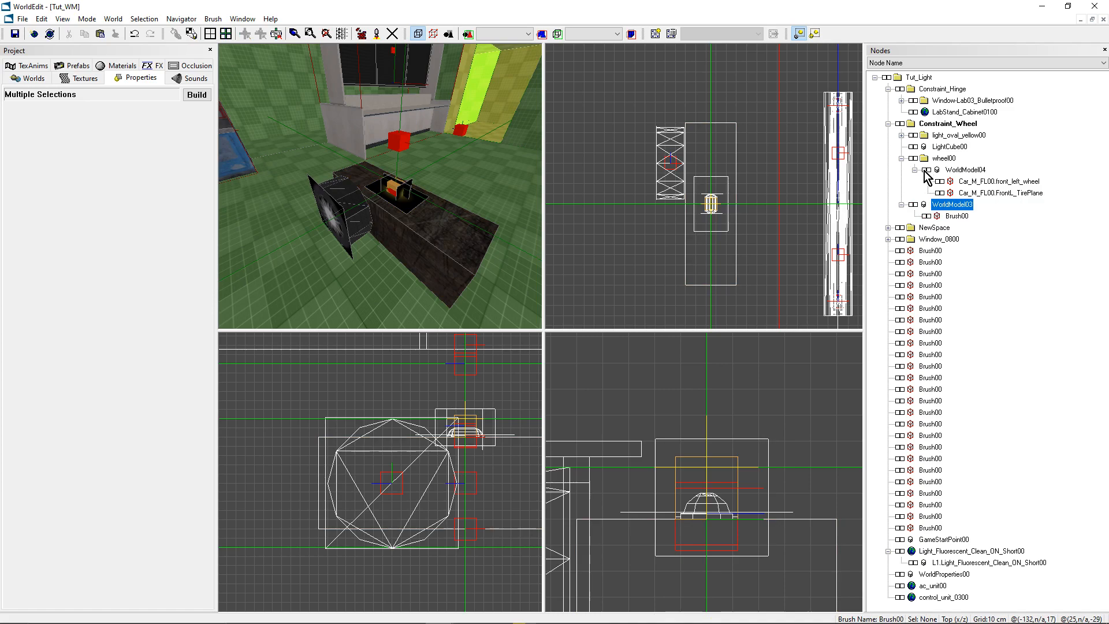
- Make WorldModel04 under wheel00 the active parent node and move the marker to the centre of its wheel
click(928, 173)
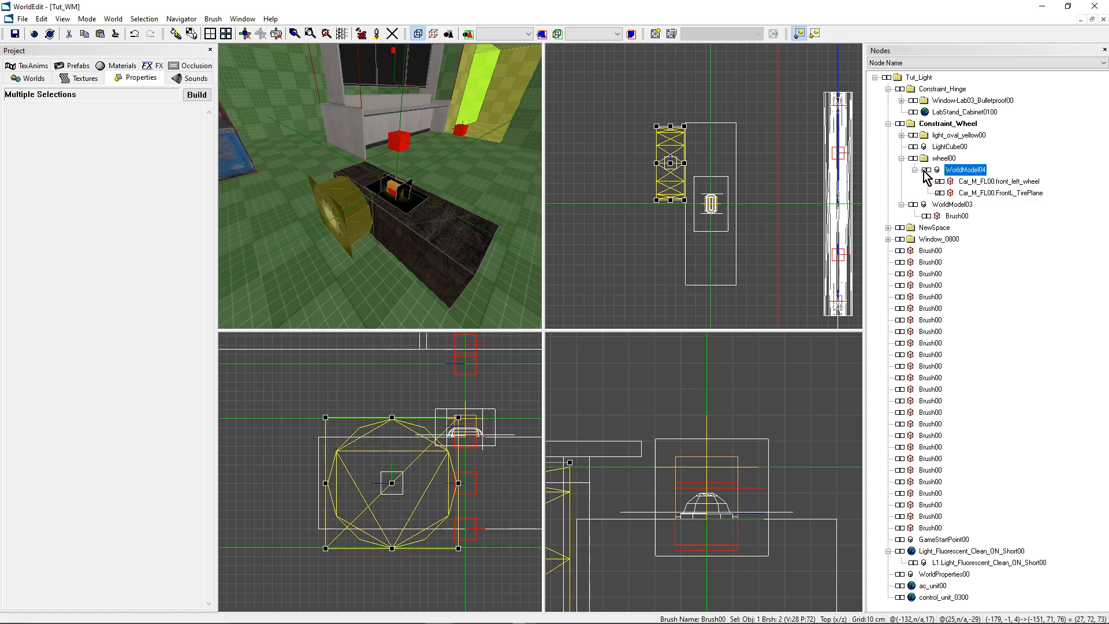
double_click(969, 171)
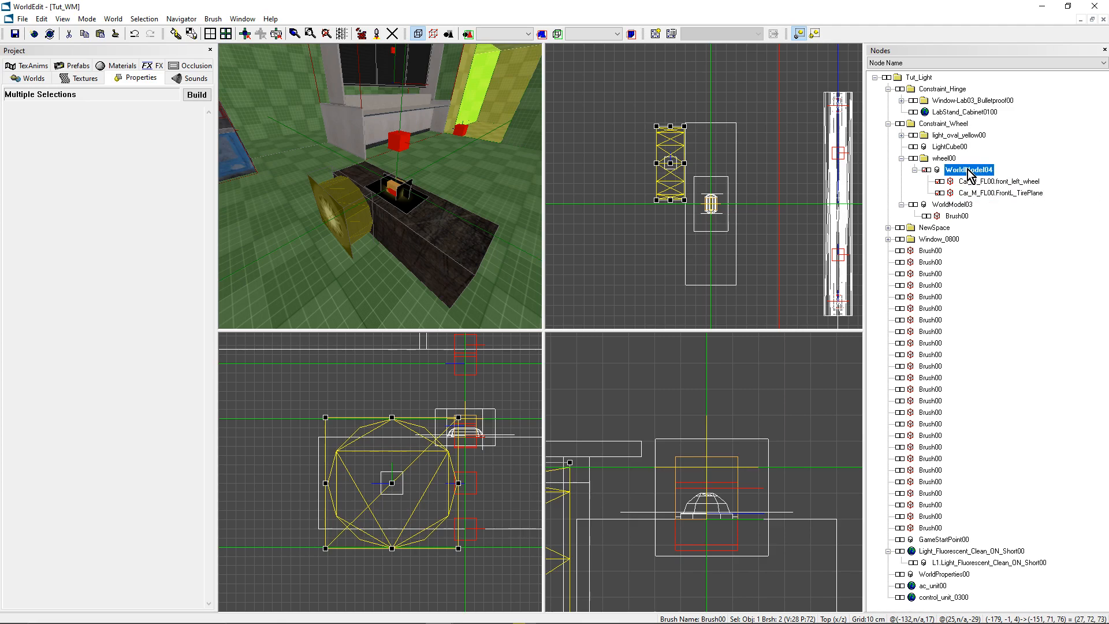
mouse_move(423, 200)
middle_down()
mouse_move(417, 184)
mouse_move(423, 200)
middle_up()
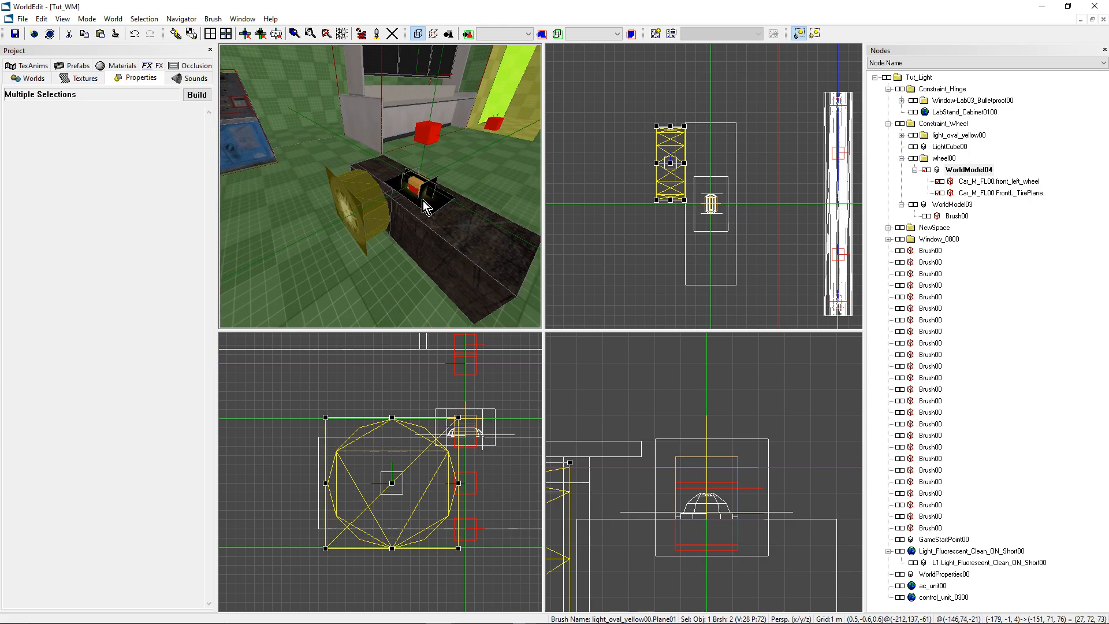
key(m)
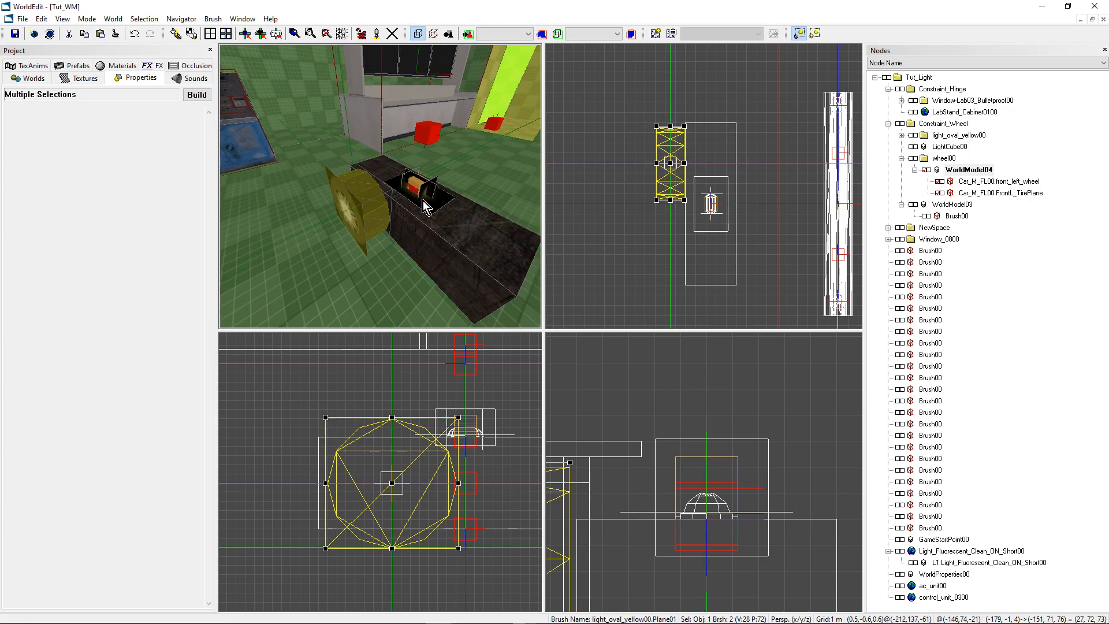
- Deselect the wheel and add a PhysicsShapeCapsule object at its centre under WorldModel04
mouse_move(423, 200)
middle_down()
mouse_move(399, 202)
mouse_move(435, 198)
mouse_move(386, 202)
mouse_move(405, 223)
mouse_move(369, 218)
middle_up()
click(927, 170)
key(ctrl+k)
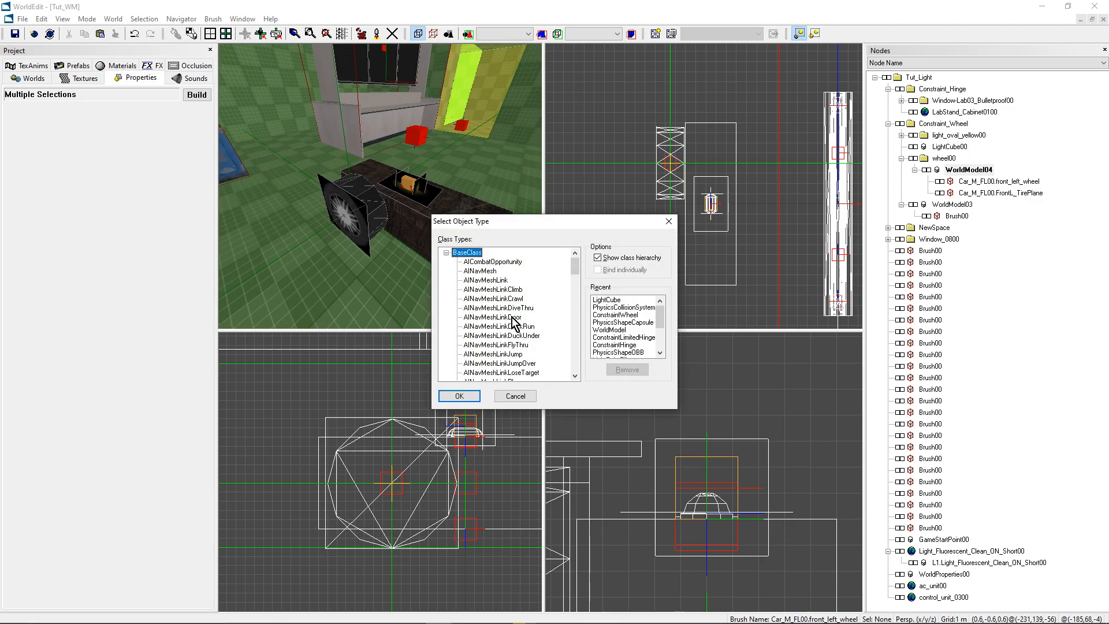
scroll(512, 321, down, 10)
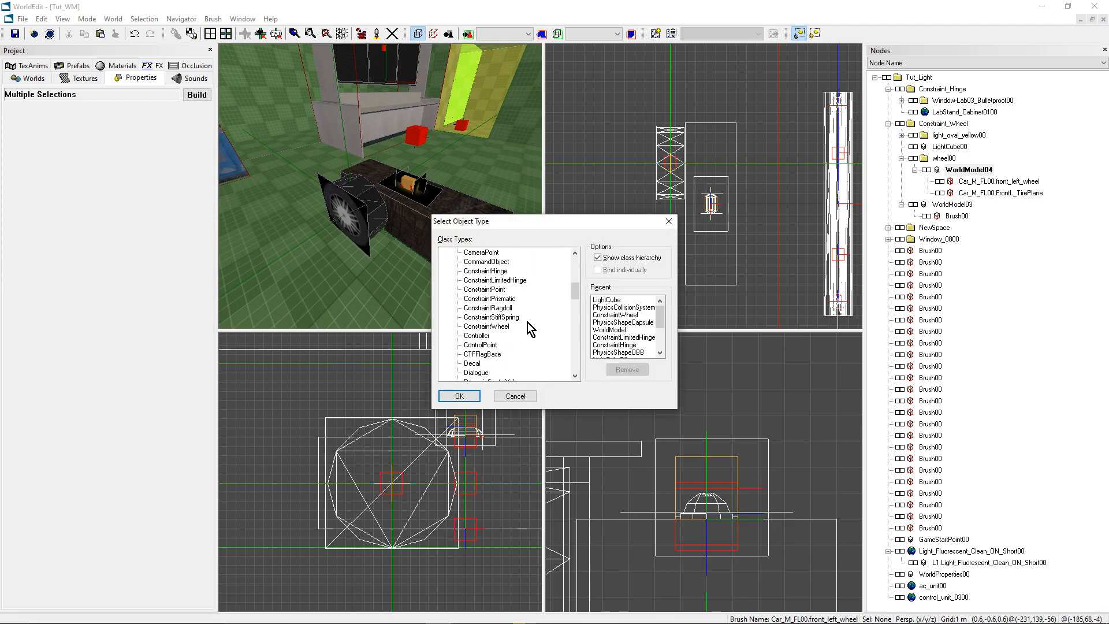
scroll(526, 326, down, 6)
scroll(502, 364, down, 4)
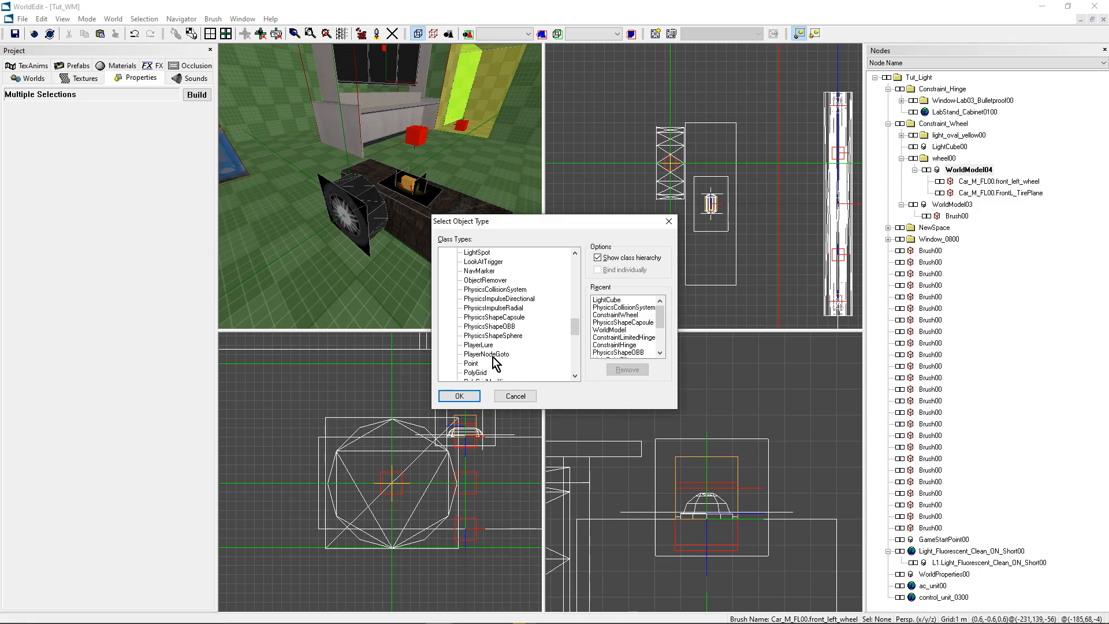
click(491, 318)
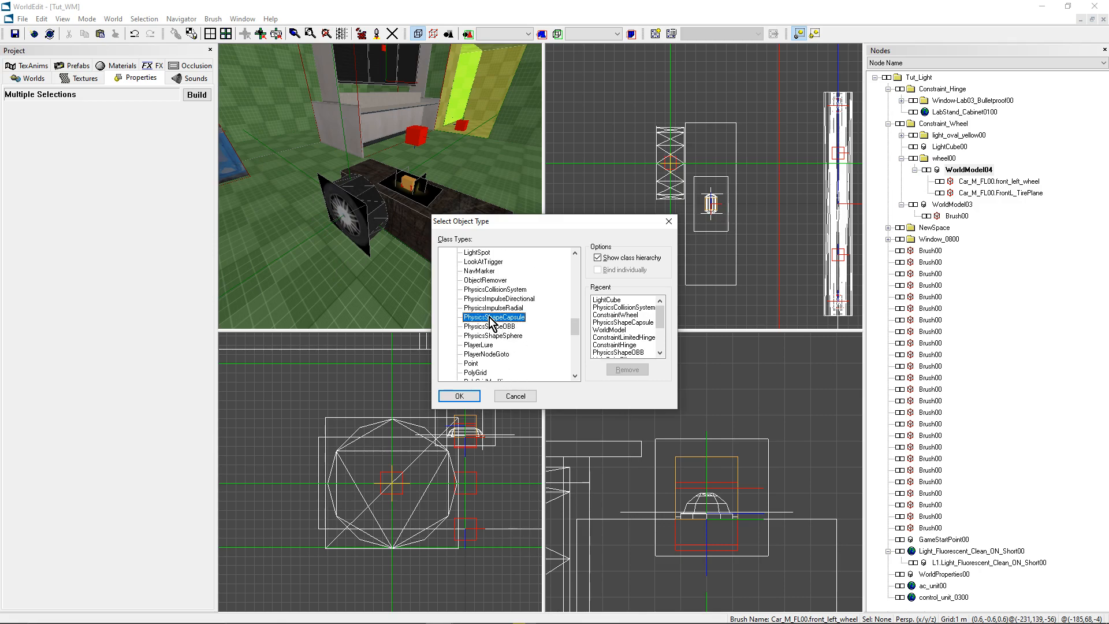
click(458, 396)
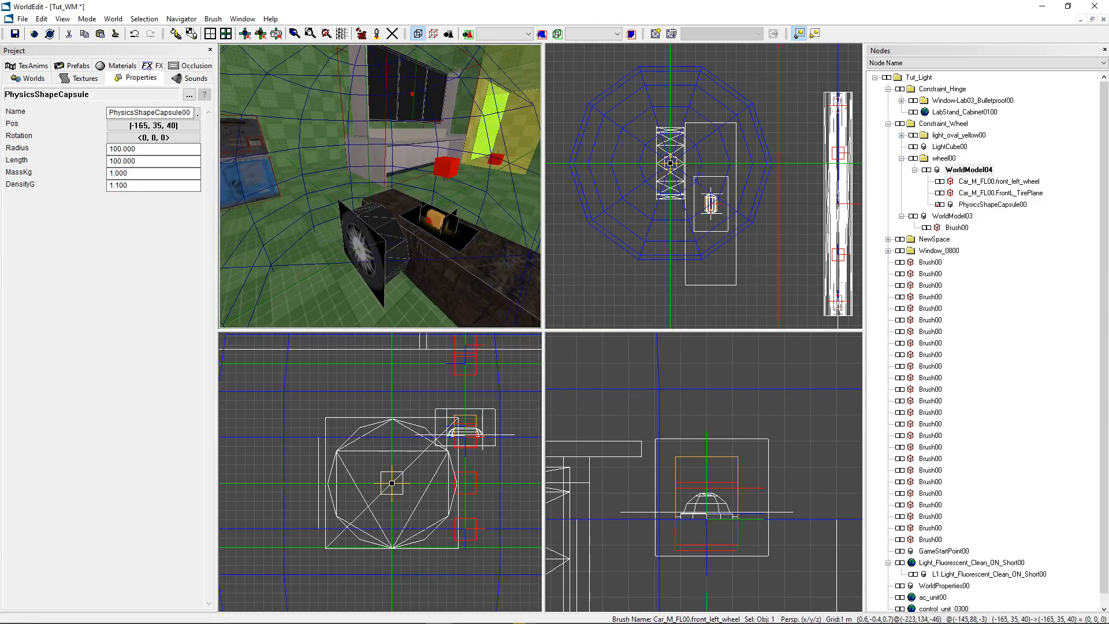
- Rotate the physics capsule to a yaw of 90 and a pitch of 90
right_drag(380, 186, 378, 214)
key(alt+Tab)
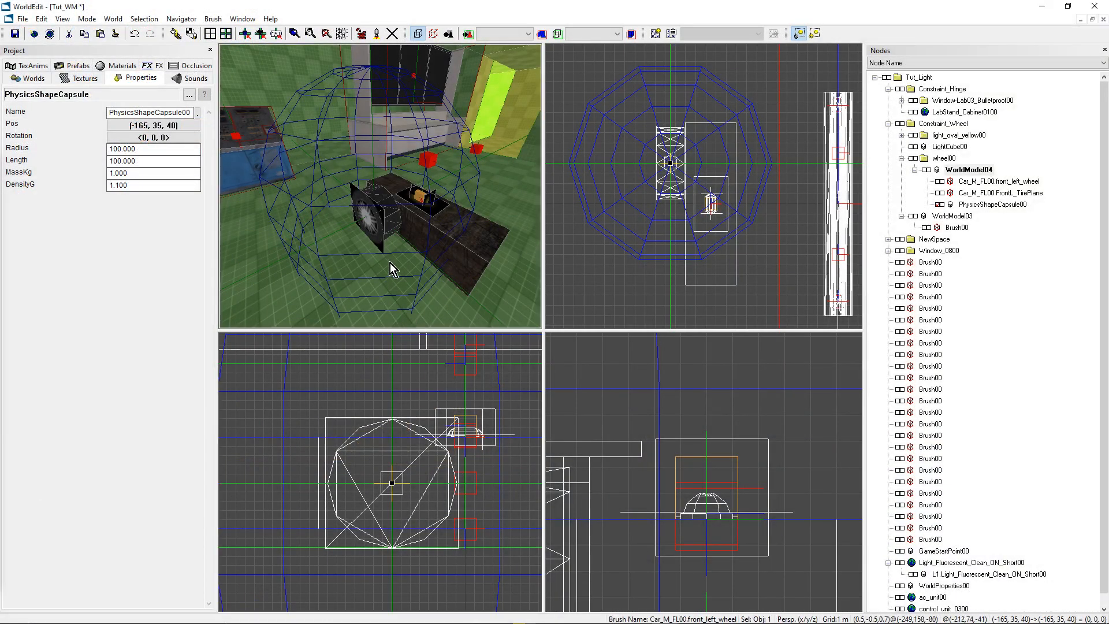
drag(364, 175, 371, 187)
click(115, 137)
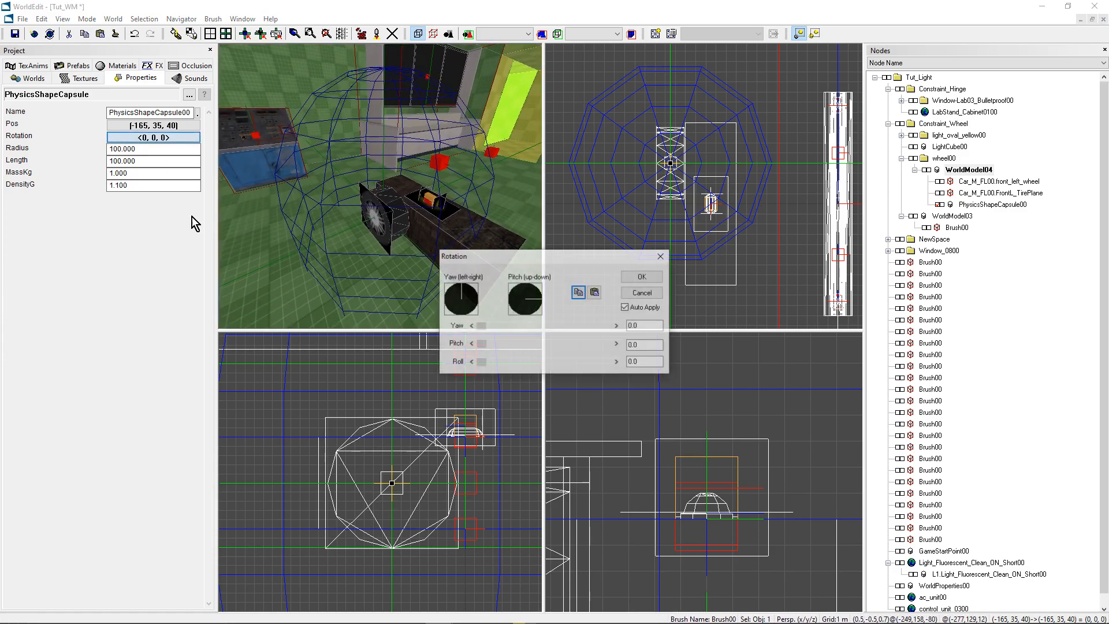
drag(480, 327, 505, 346)
text(90)
double_click(640, 345)
text(90)
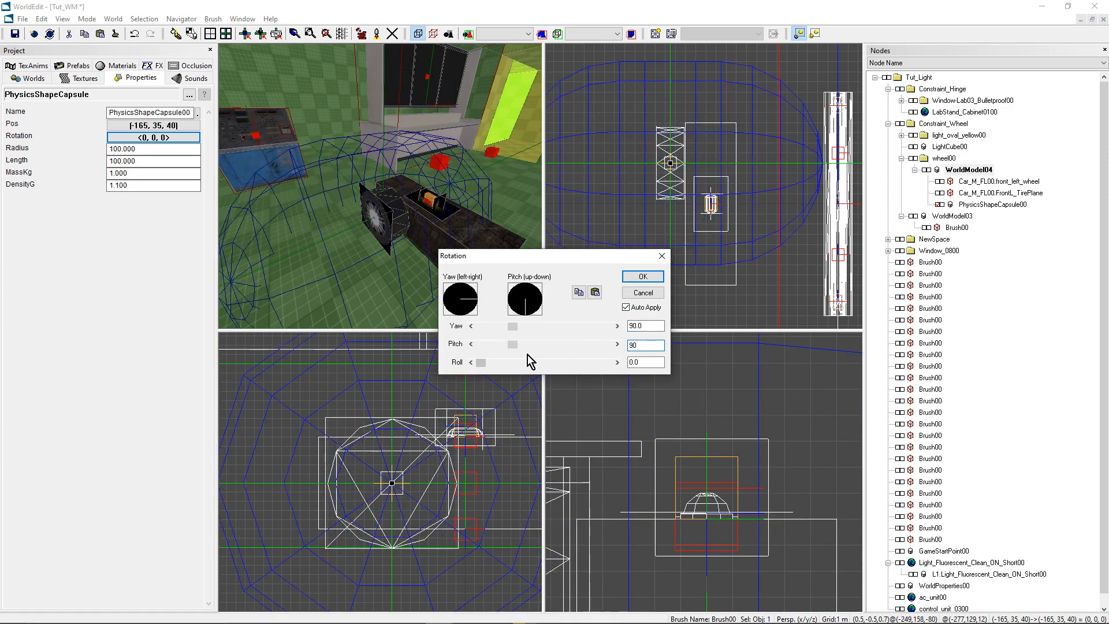
click(643, 277)
- Set the physics capsule's Radius to 35 and its Length to 5
click(152, 151)
double_click(156, 149)
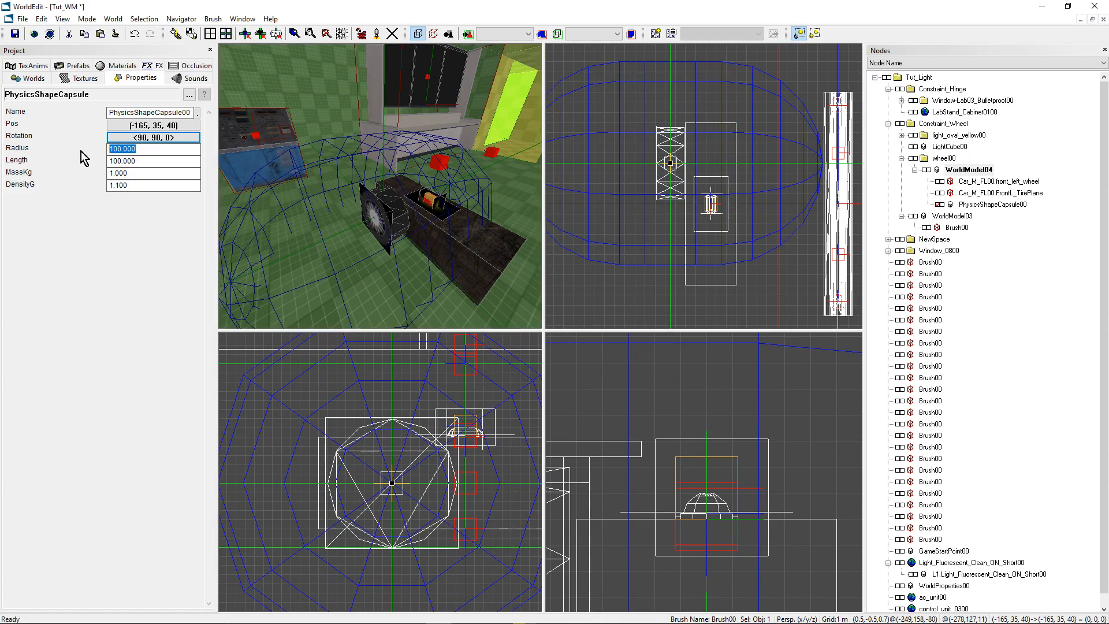
text(35)
click(147, 164)
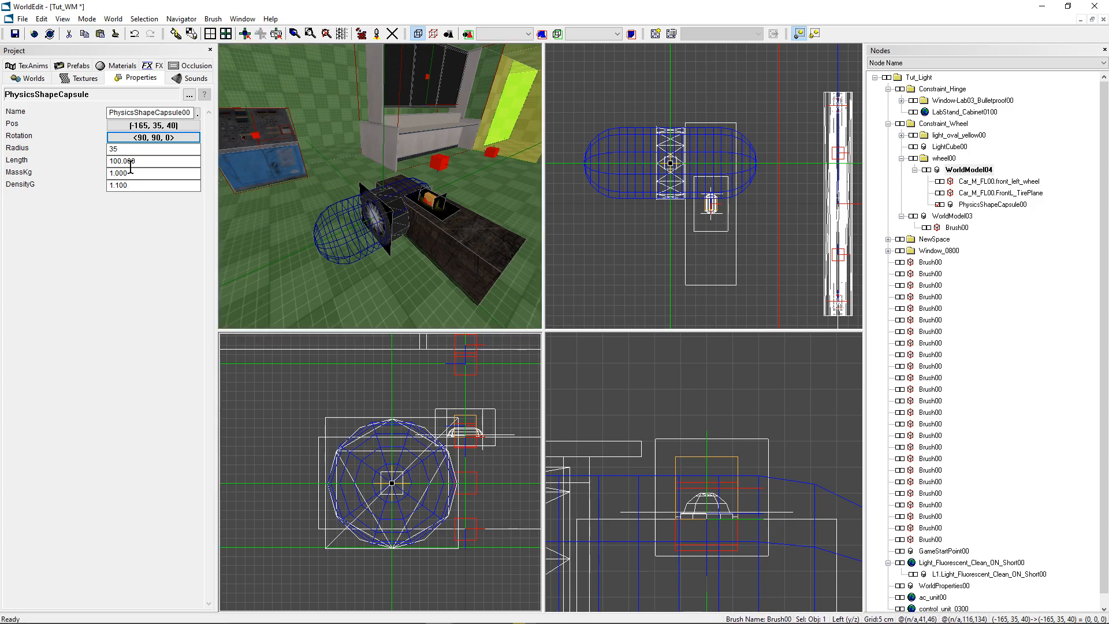
double_click(150, 162)
text(5)
- Set the physics capsule's MassKg to 3 and its DensityG to 1.5
click(144, 173)
drag(144, 173, 96, 180)
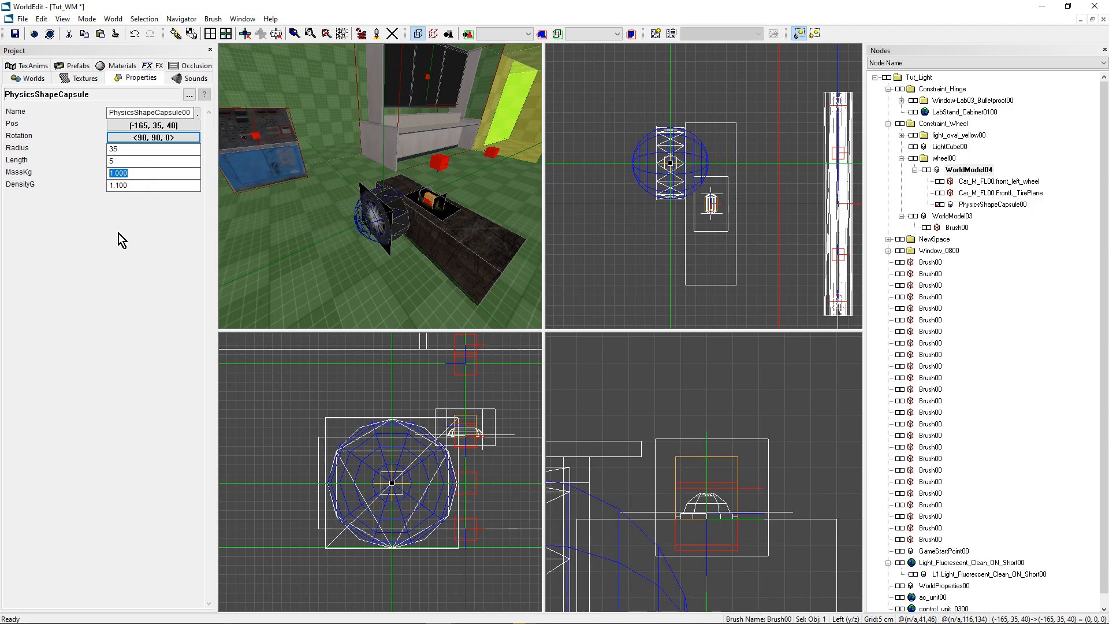
text(3)
drag(135, 186, 94, 188)
text(1.5)
drag(420, 253, 381, 187)
scroll(744, 196, up, 2)
scroll(743, 197, down, 2)
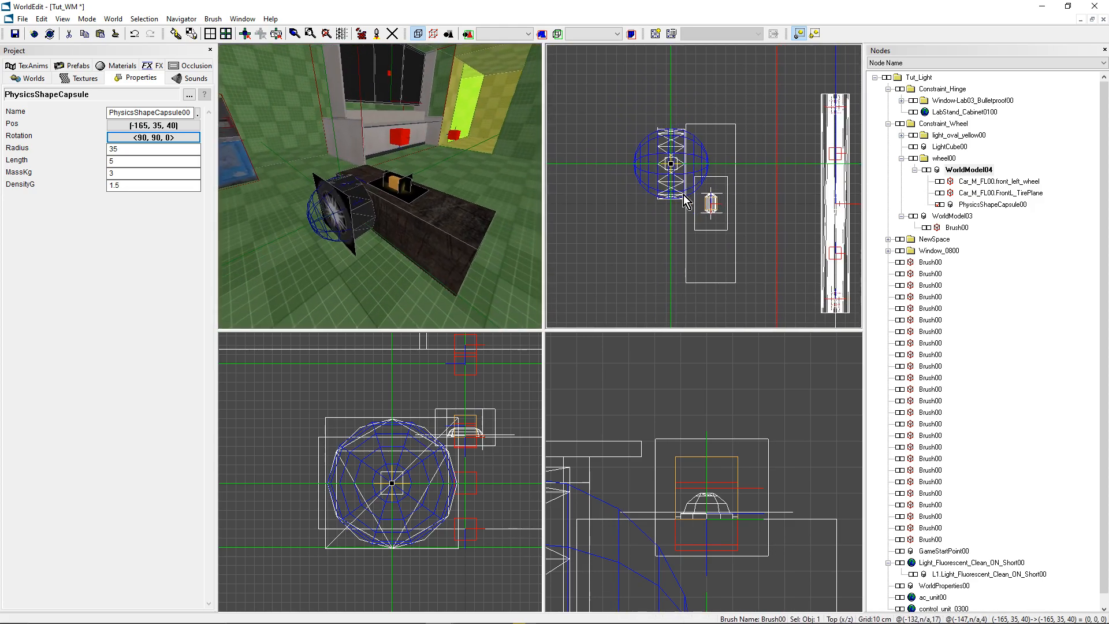
drag(384, 199, 376, 191)
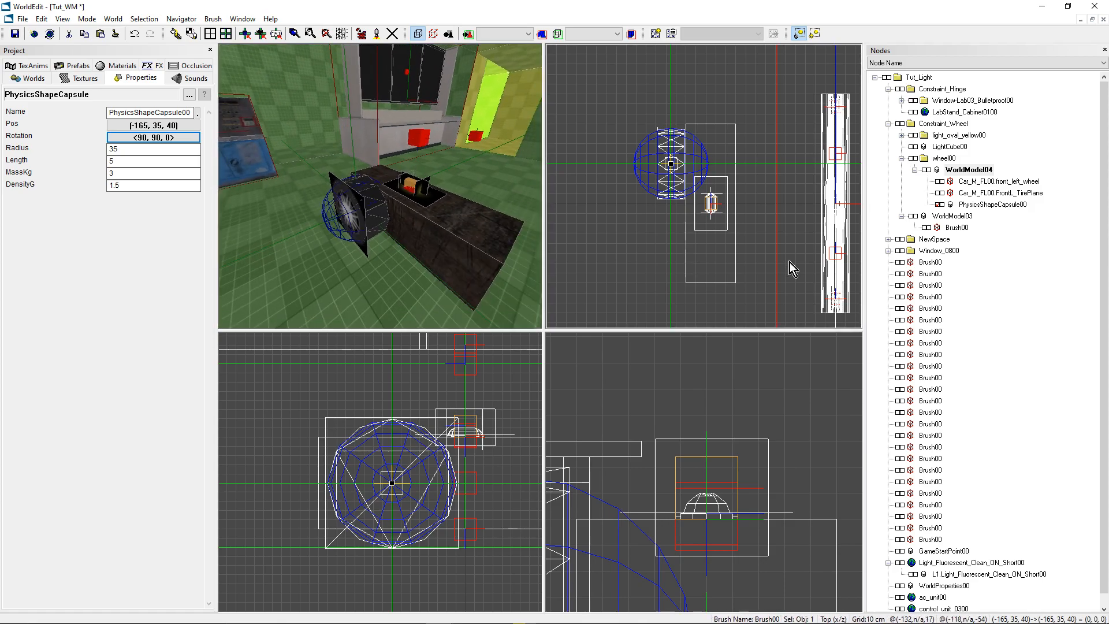
- Review the properties of WorldModel04 and of its child physics capsule
click(928, 170)
double_click(928, 171)
click(916, 170)
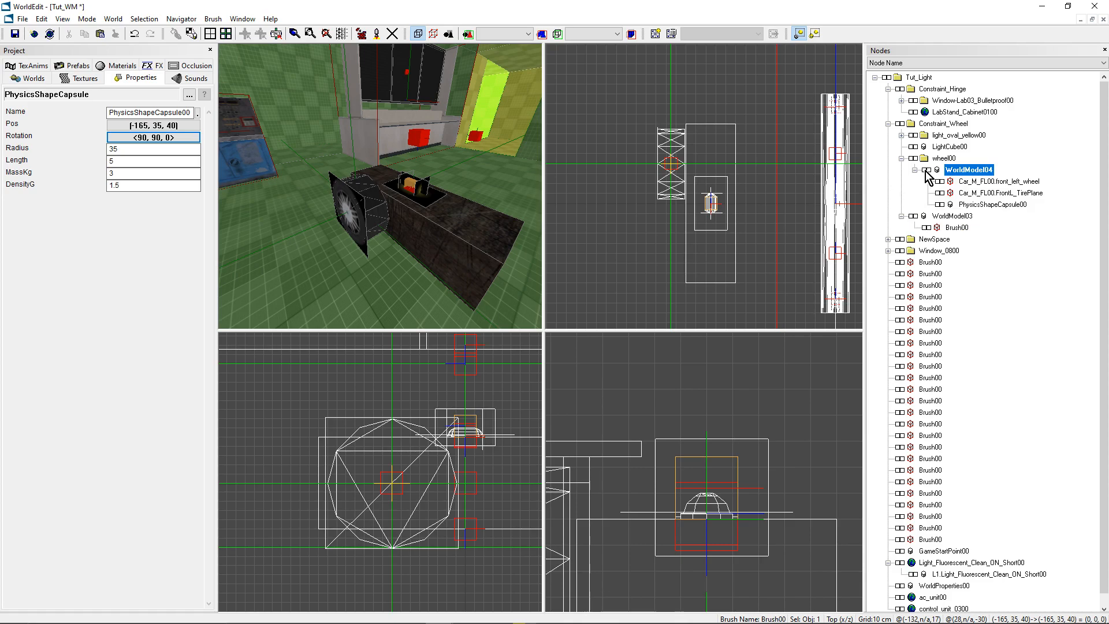
click(926, 170)
click(926, 171)
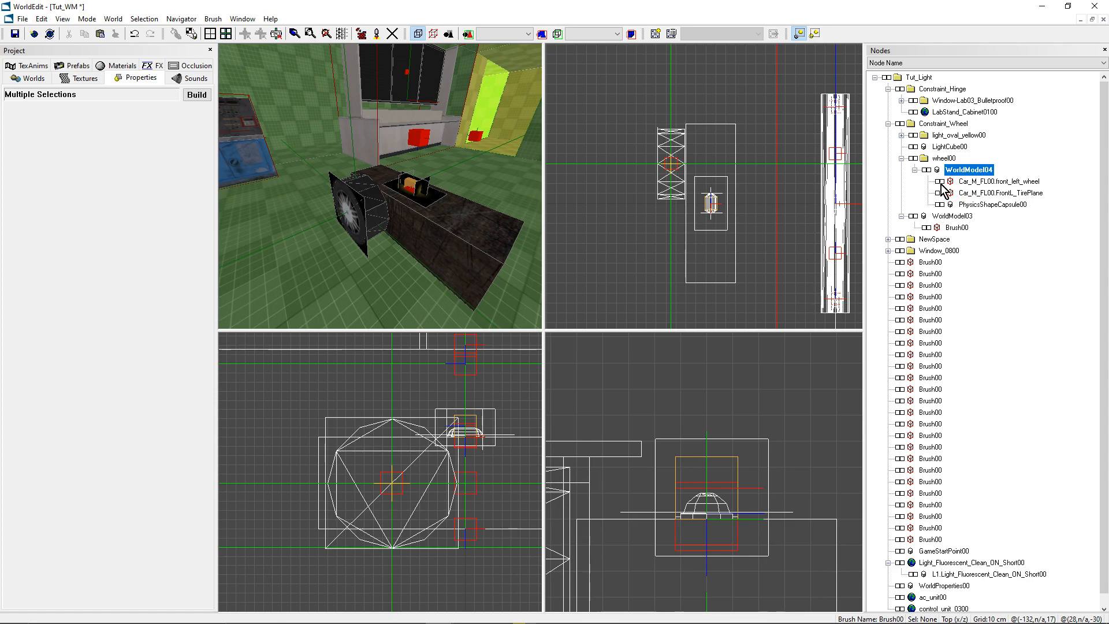
click(926, 170)
click(926, 170)
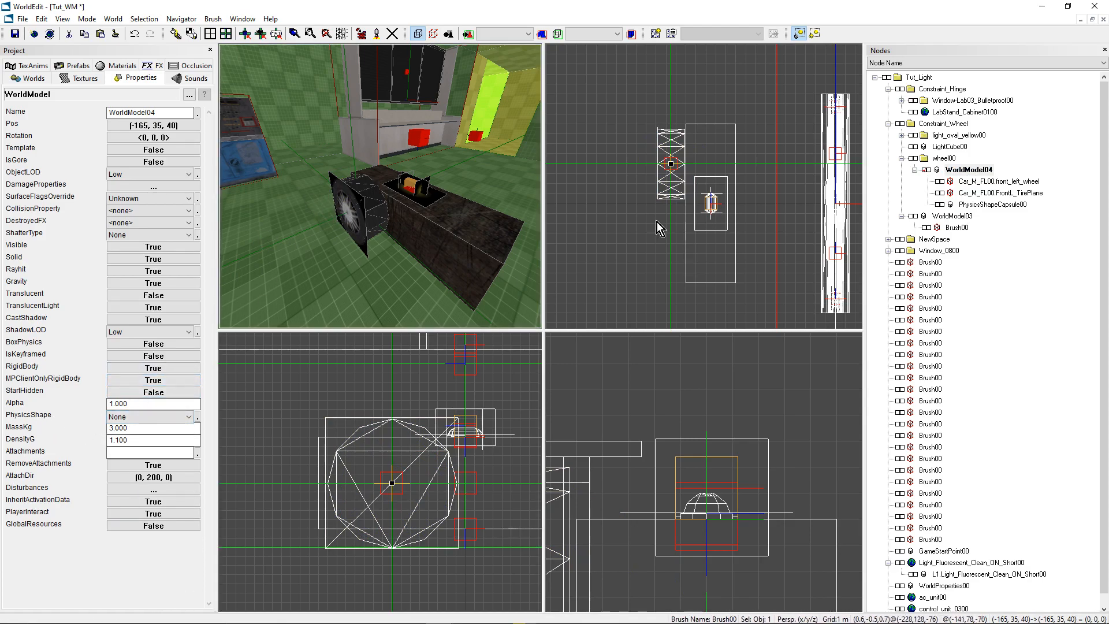
click(941, 204)
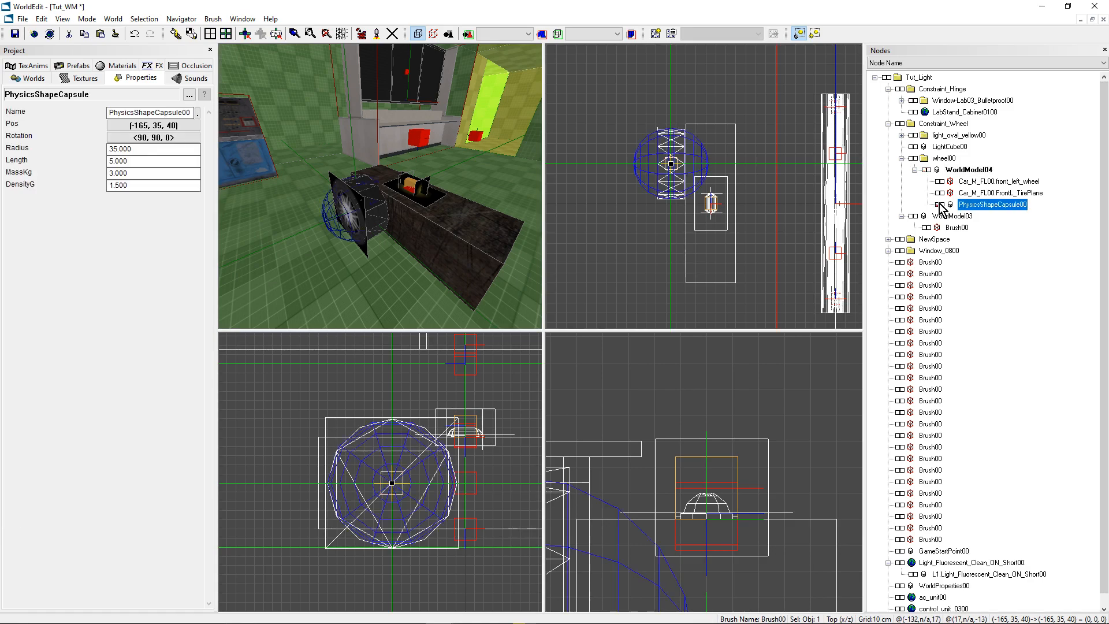
- Add a ConstraintWheel object at the wheel's centre
mouse_move(441, 255)
middle_down()
mouse_move(486, 255)
mouse_move(448, 255)
middle_up()
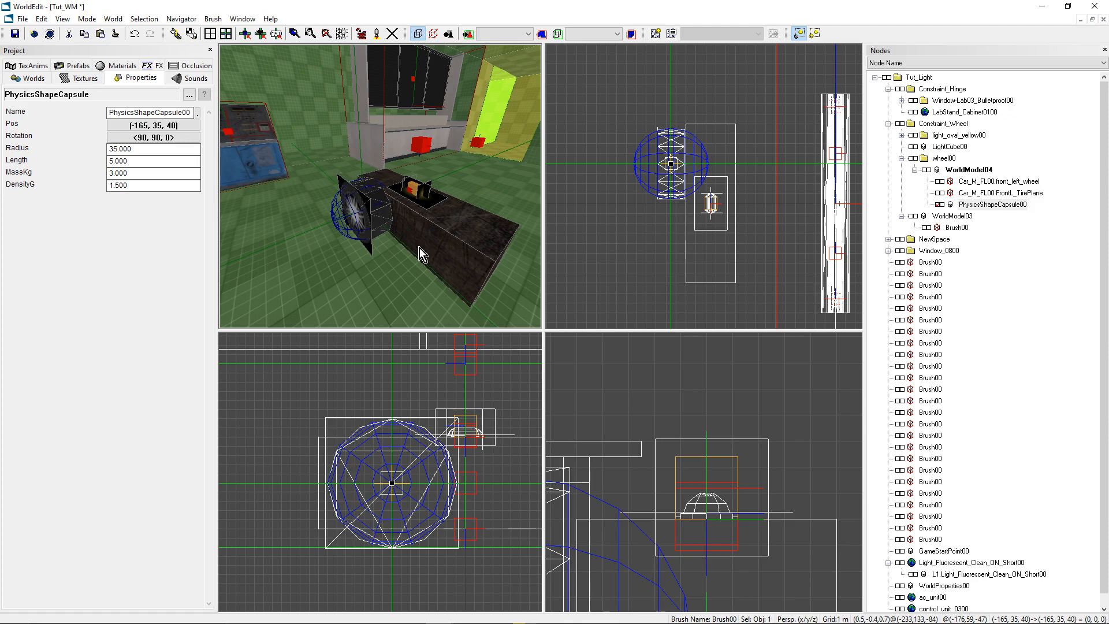
key(ctrl+k)
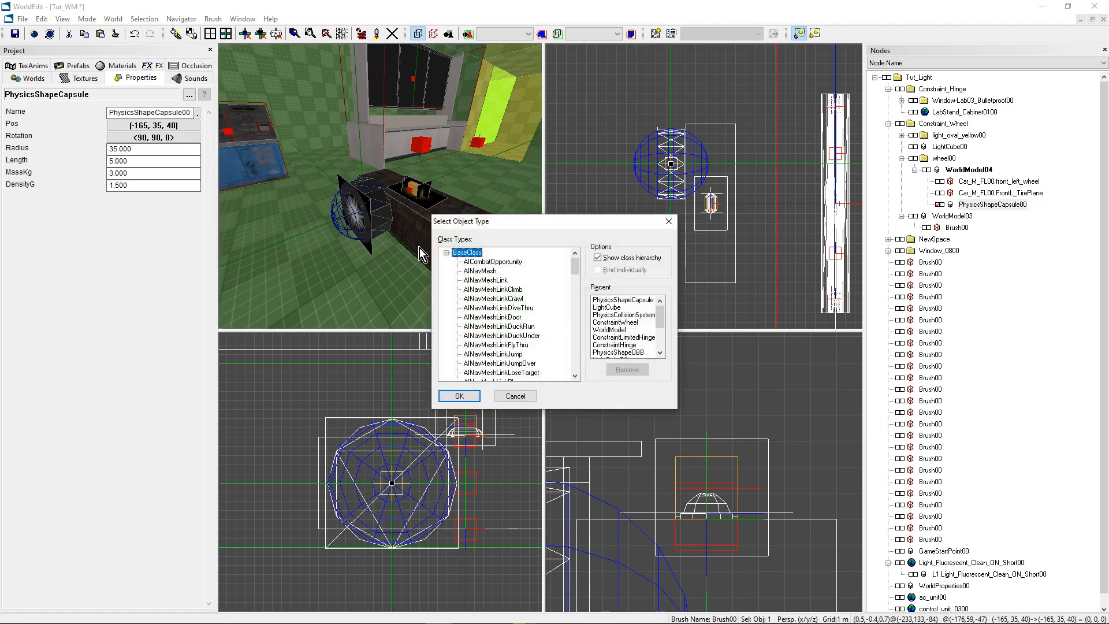
scroll(485, 322, down, 10)
scroll(537, 332, up, 1)
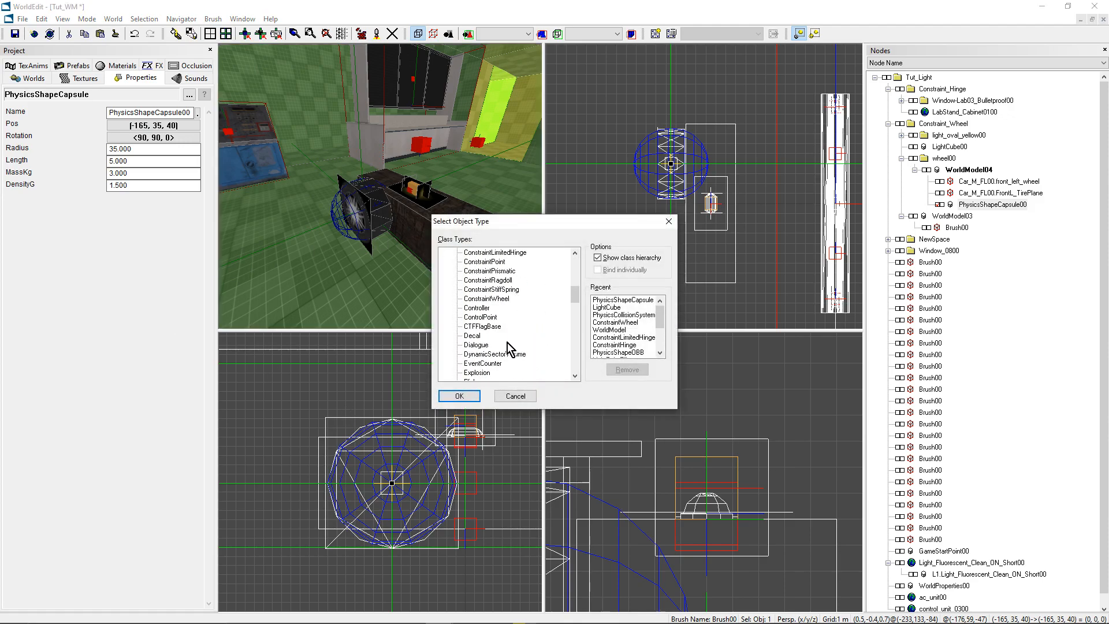
click(486, 299)
click(457, 396)
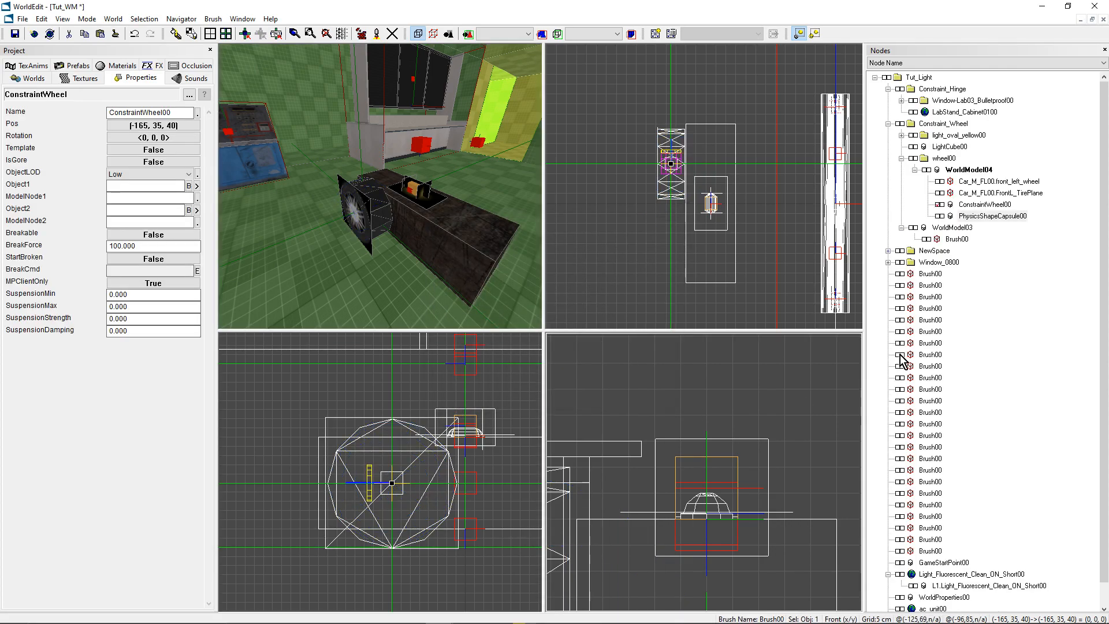
- Move the wheel constraint out of WorldModel04 and directly into the wheel00 folder
click(942, 159)
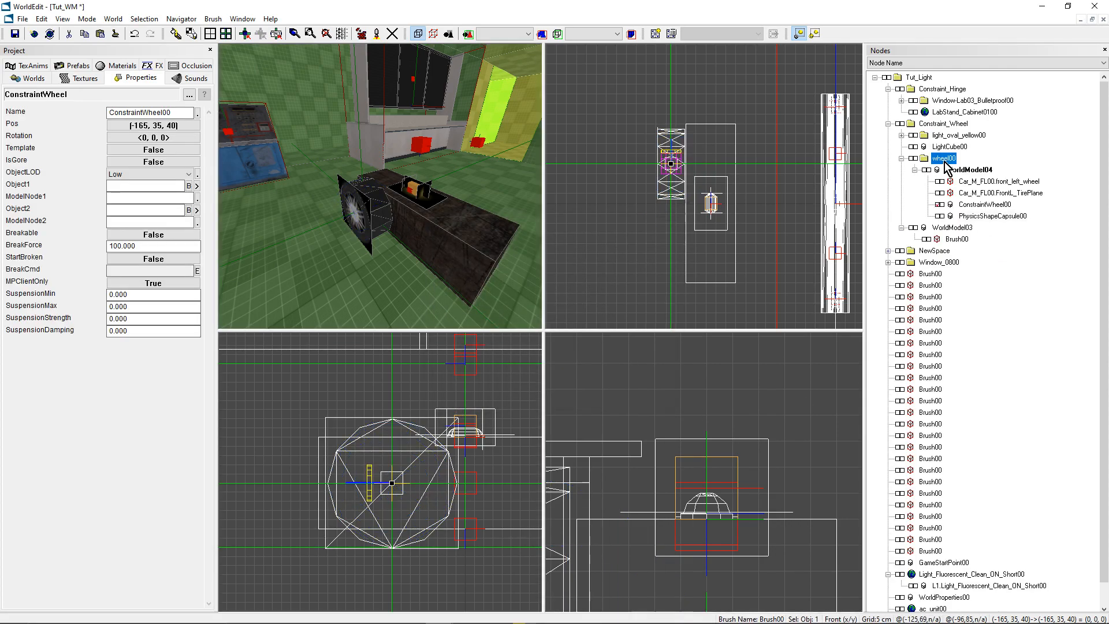
right_click(942, 159)
click(971, 327)
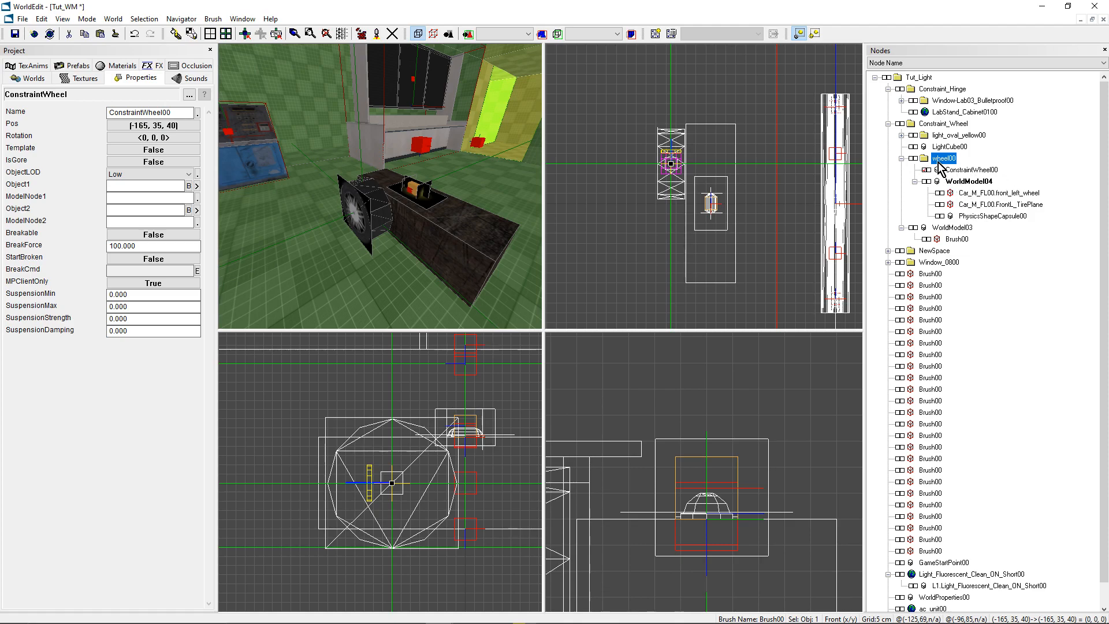
- Collapse WorldModel04 and select only the wheel constraint inside the wheel00 folder
click(914, 182)
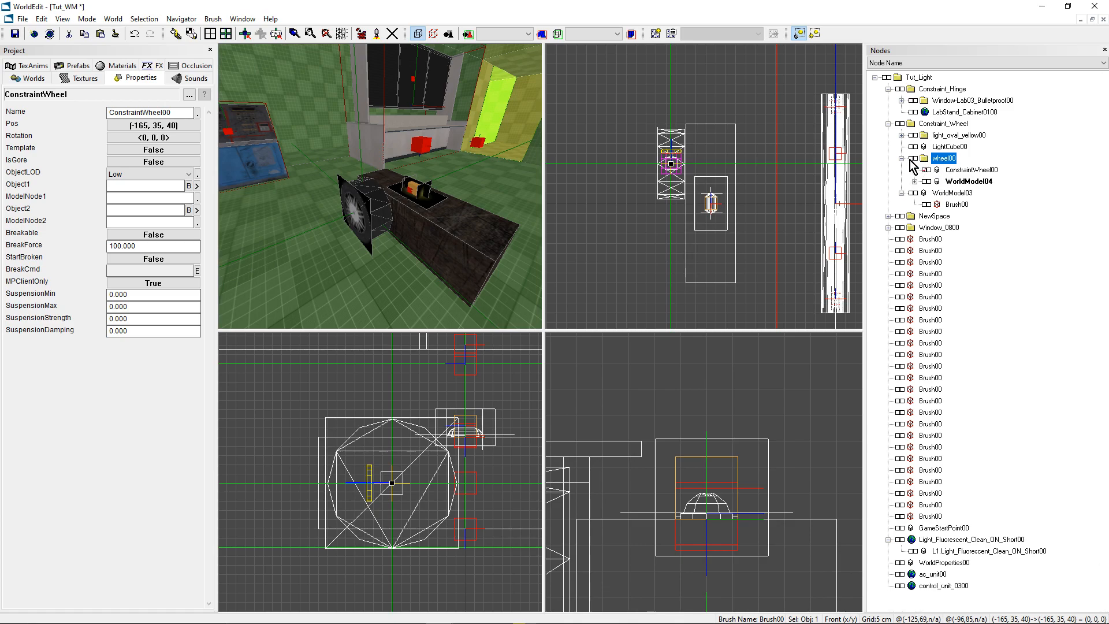
click(911, 159)
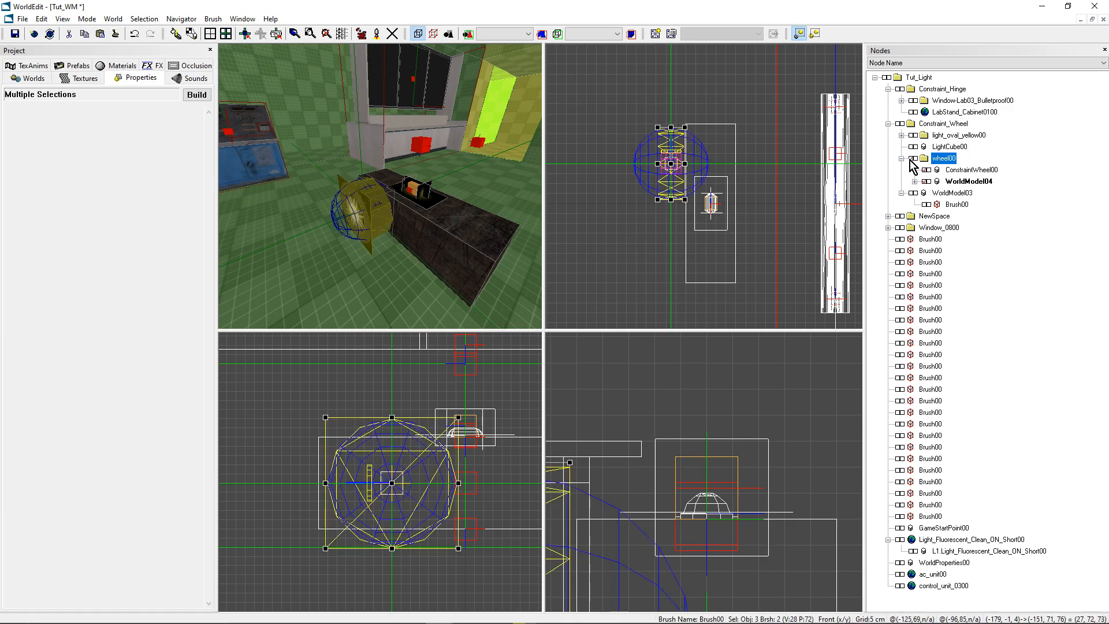
click(911, 160)
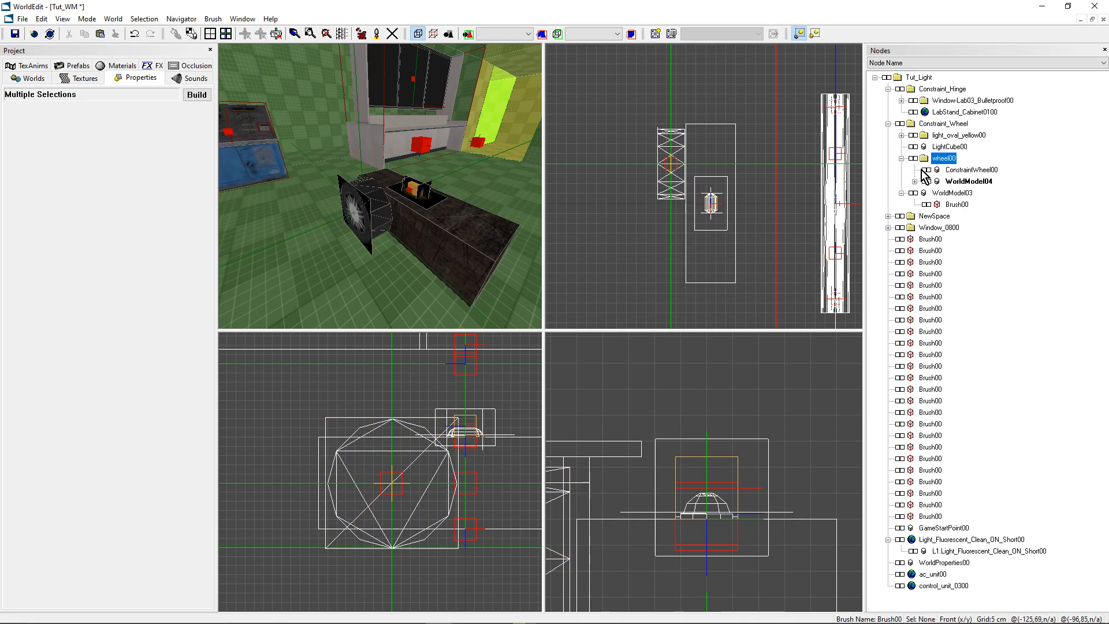
click(926, 169)
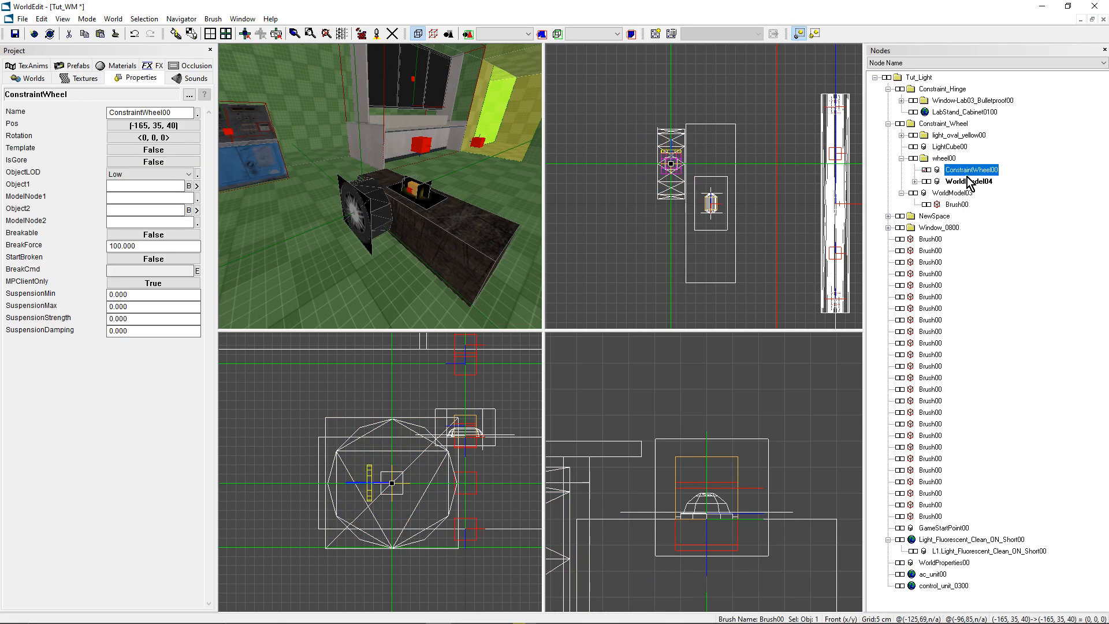
- Isolate the wheel constraint to examine which way its axis points relative to the wheel, and unhide the other objects
scroll(382, 474, up, 2)
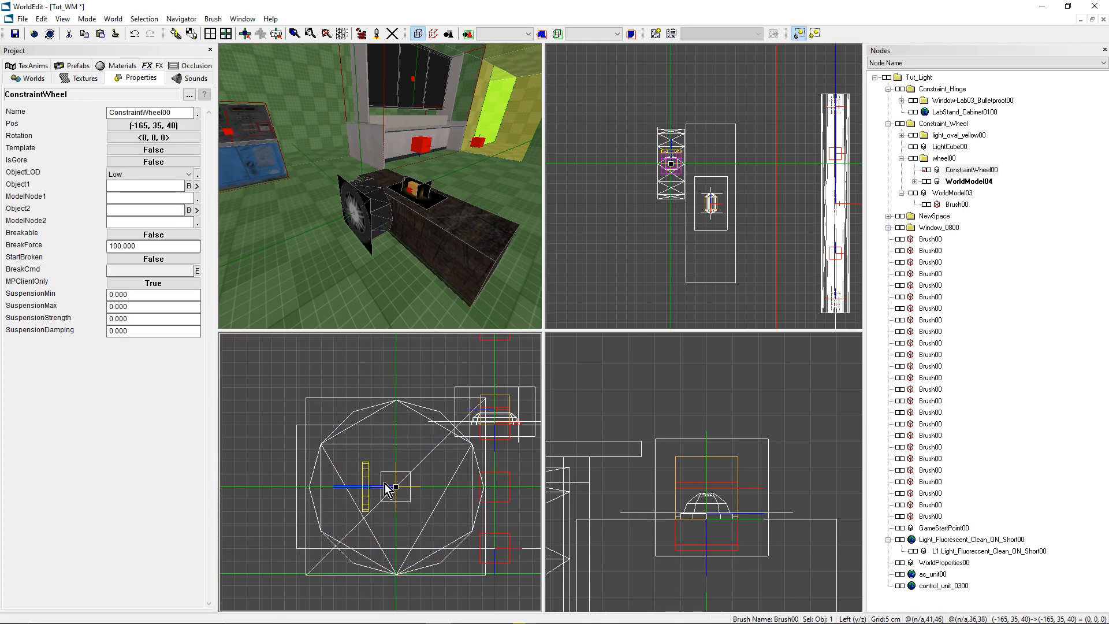
scroll(706, 193, up, 3)
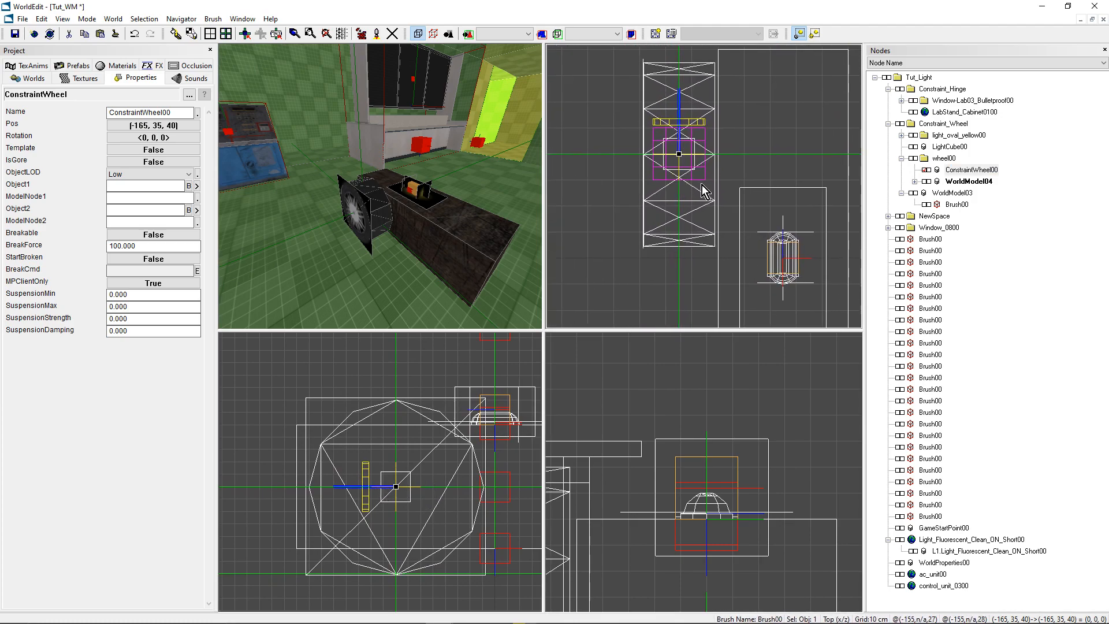
scroll(428, 214, up, 2)
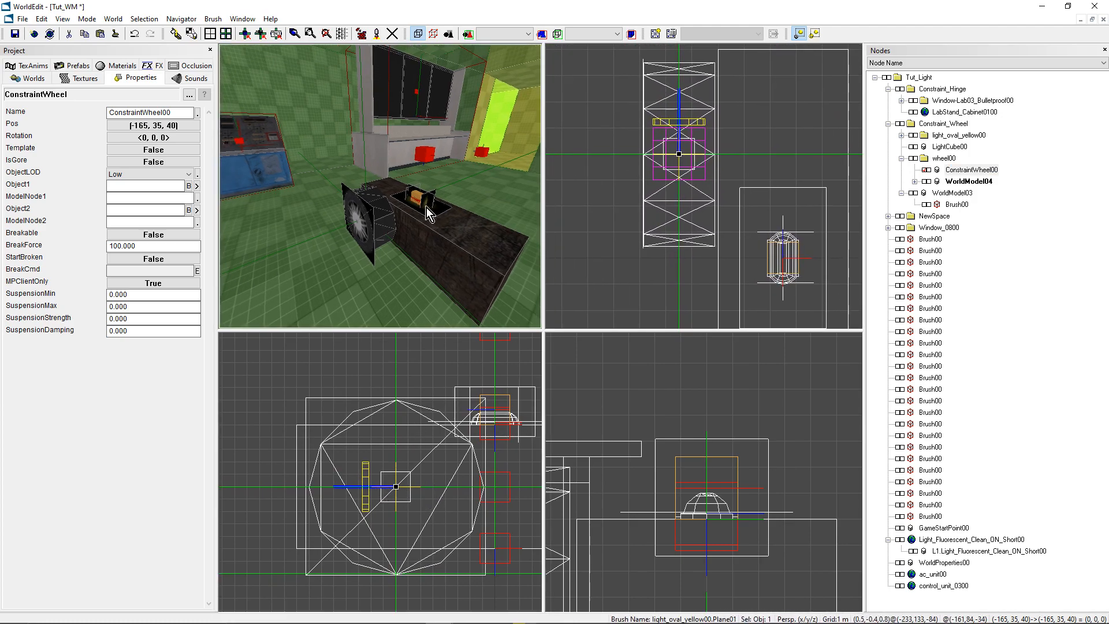
key(shift+h)
right_drag(371, 169, 405, 227)
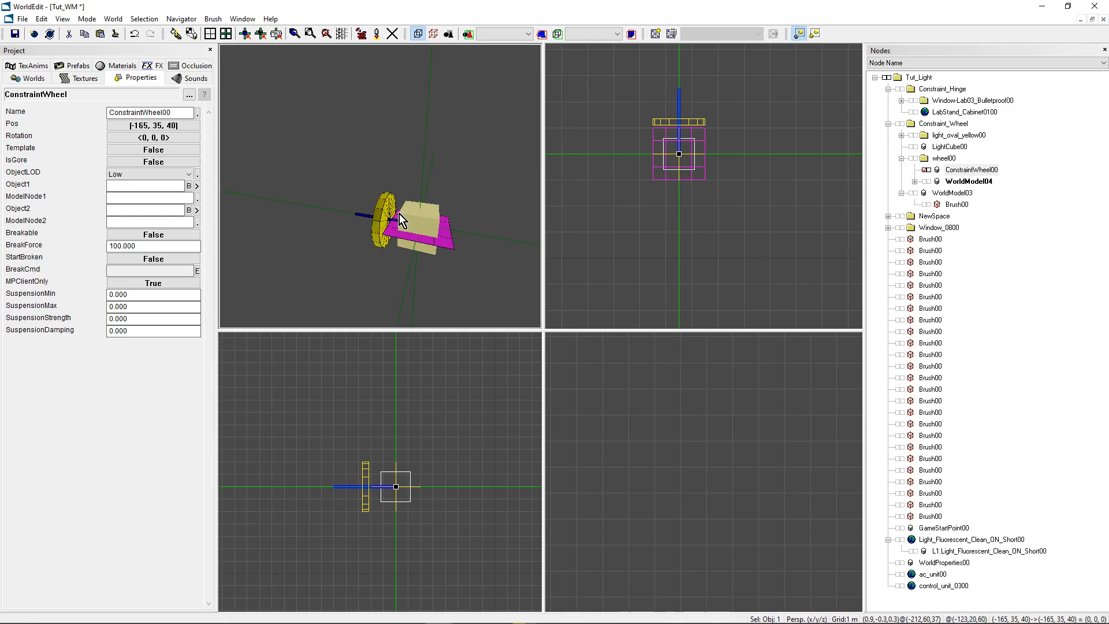
key(shift+h)
drag(413, 214, 381, 265)
scroll(600, 160, up, 1)
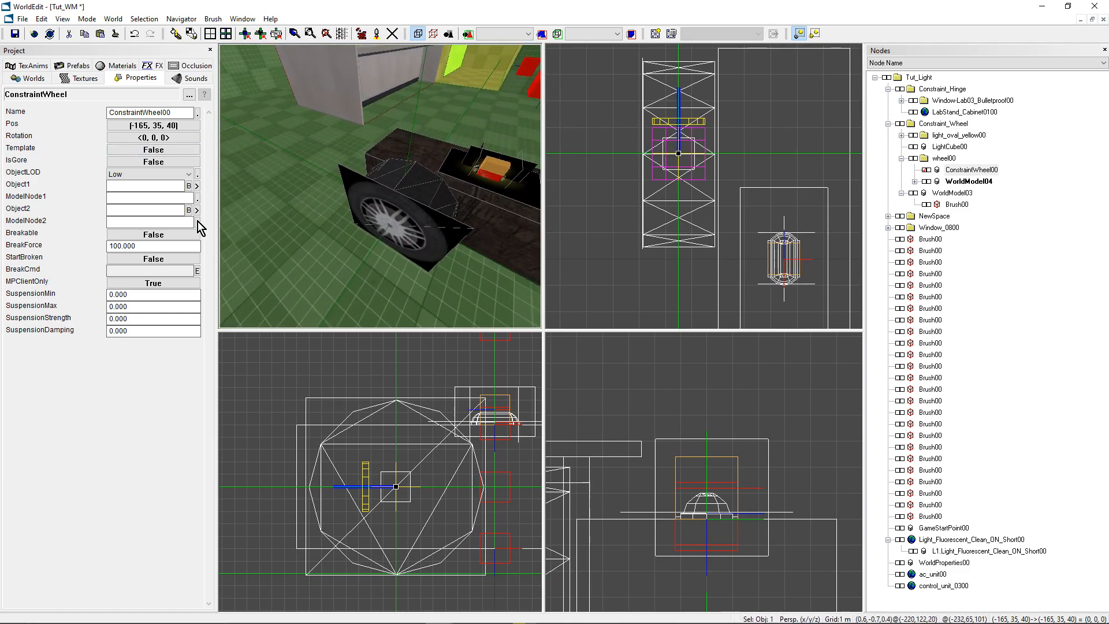
- Rotate the wheel constraint to a yaw of 270 degrees so its axis points out through the wheel's face
click(134, 138)
drag(480, 327, 574, 315)
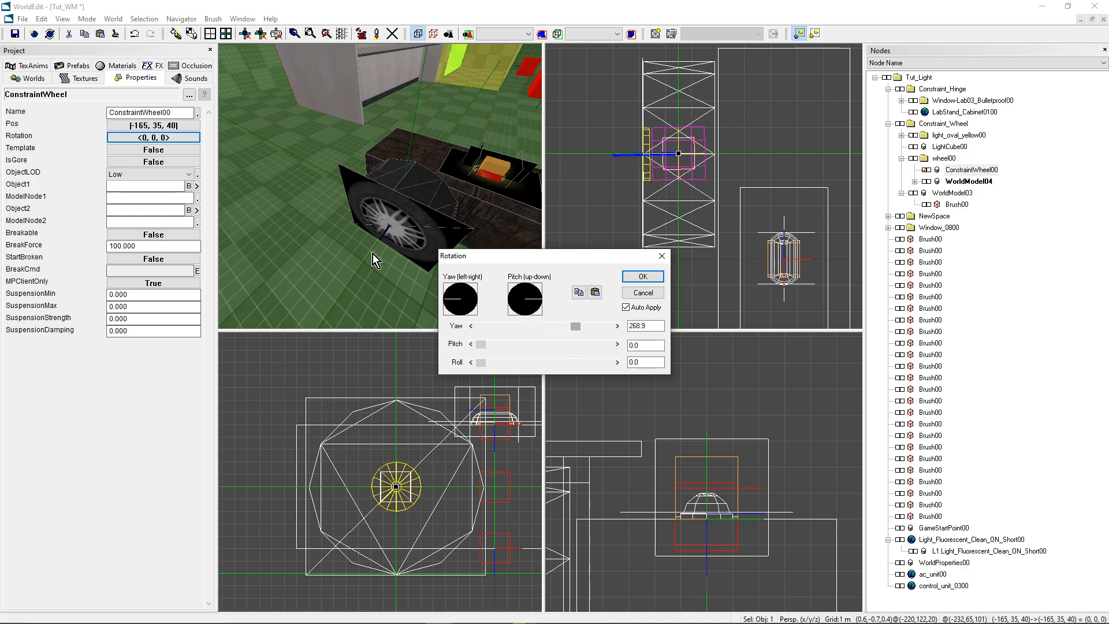
double_click(644, 326)
text(270)
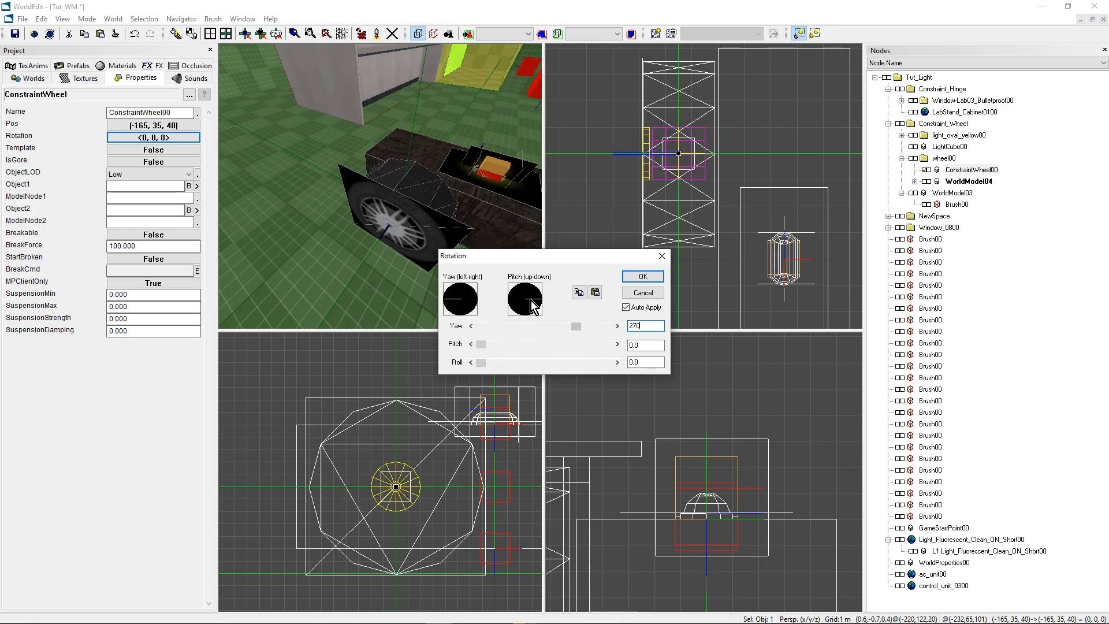
click(642, 276)
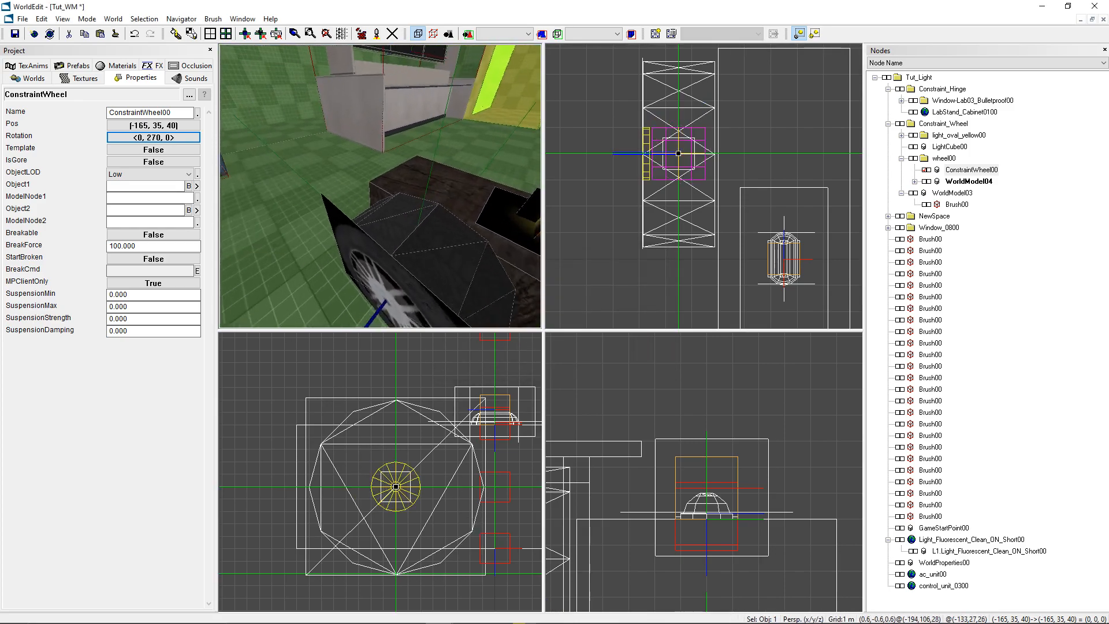
scroll(703, 186, up, 2)
scroll(704, 186, down, 3)
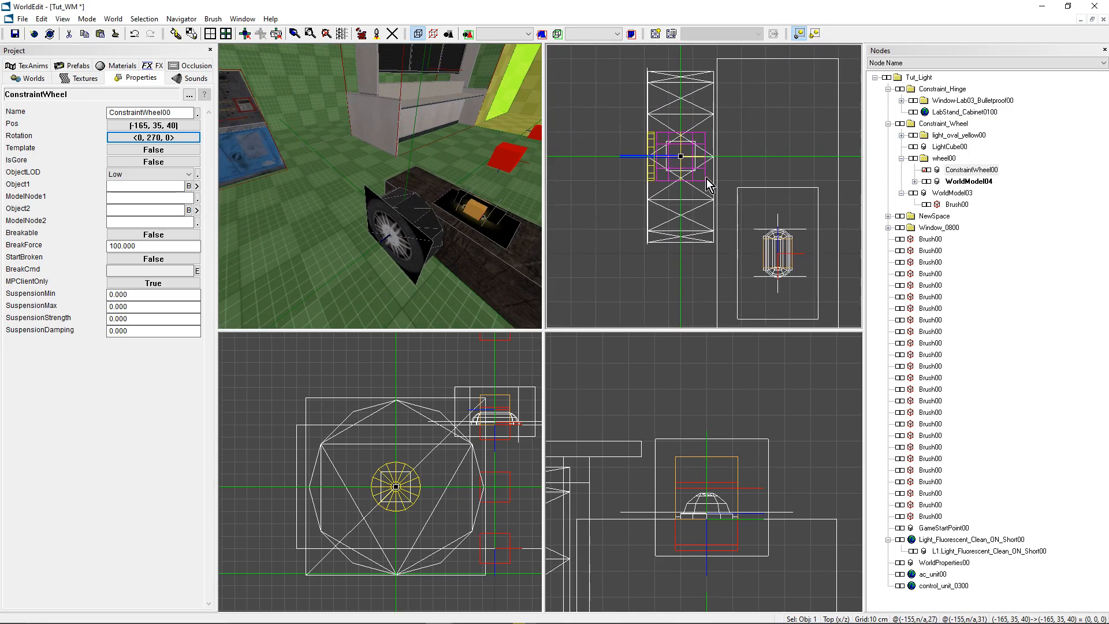
scroll(708, 179, down, 2)
- Set the wheel constraint's Object1 to WorldModel04
click(167, 186)
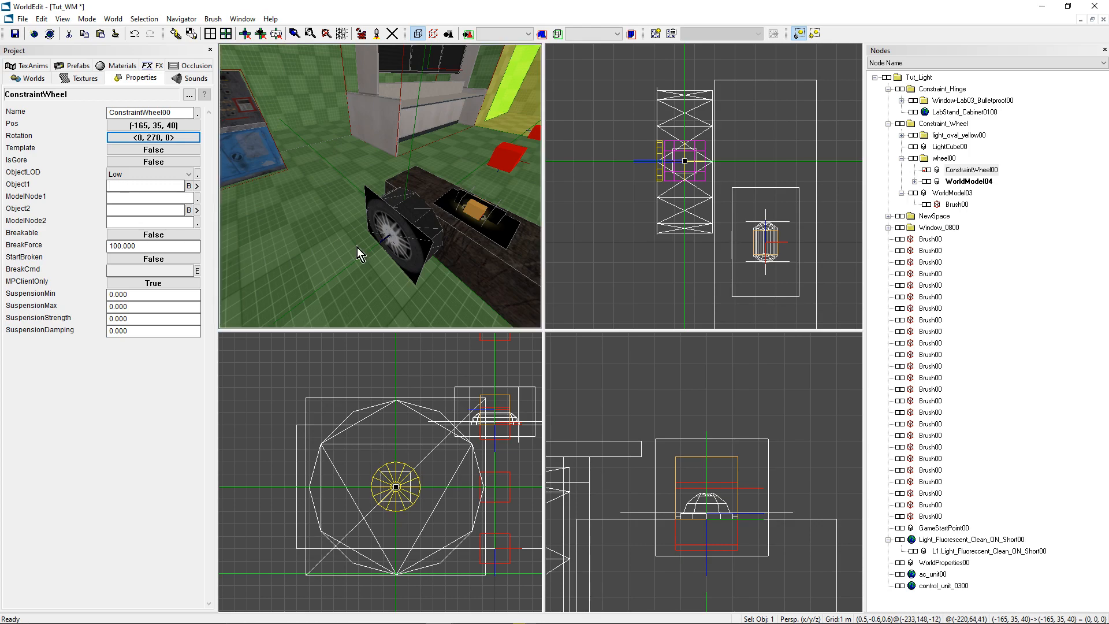
click(982, 182)
click(982, 182)
key(ctrl+c)
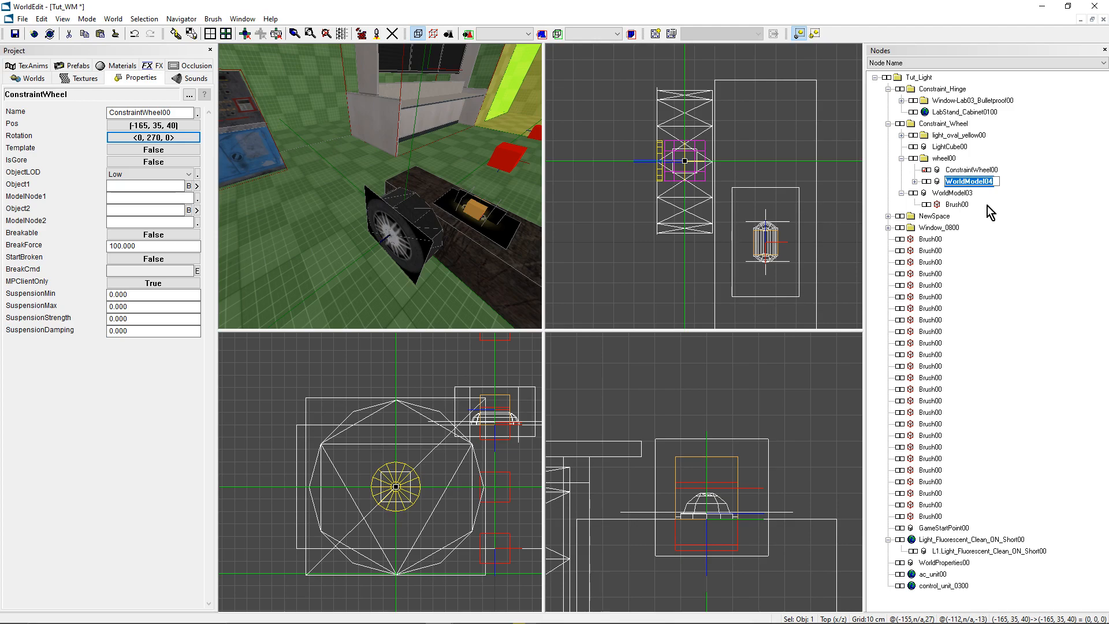
click(138, 186)
key(ctrl+v)
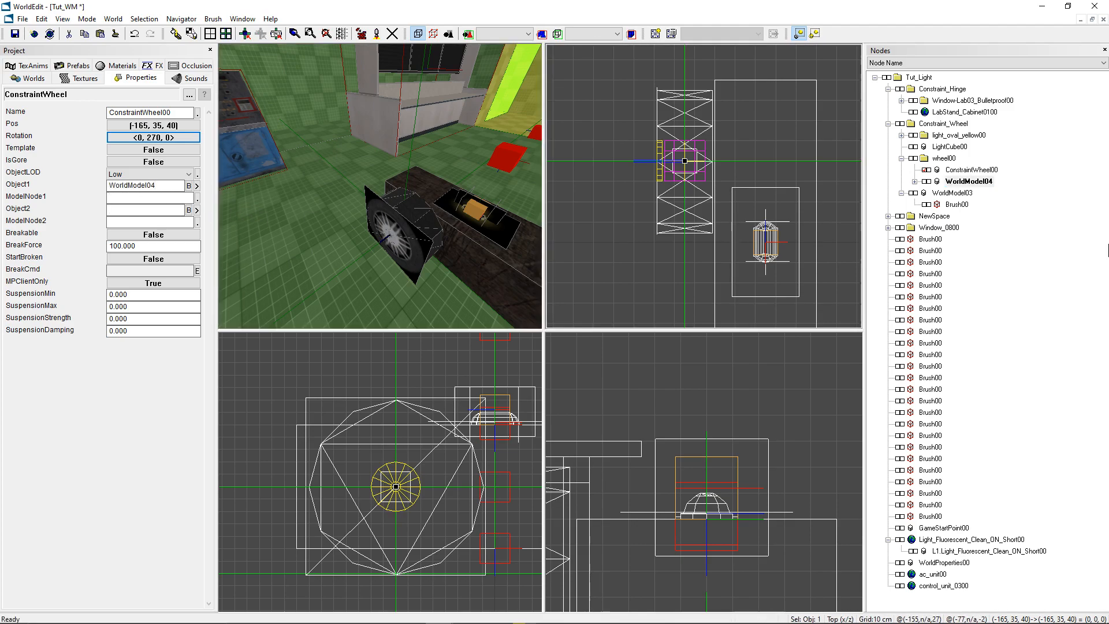
- Set the wheel constraint's Object2 to WorldModel03
click(952, 193)
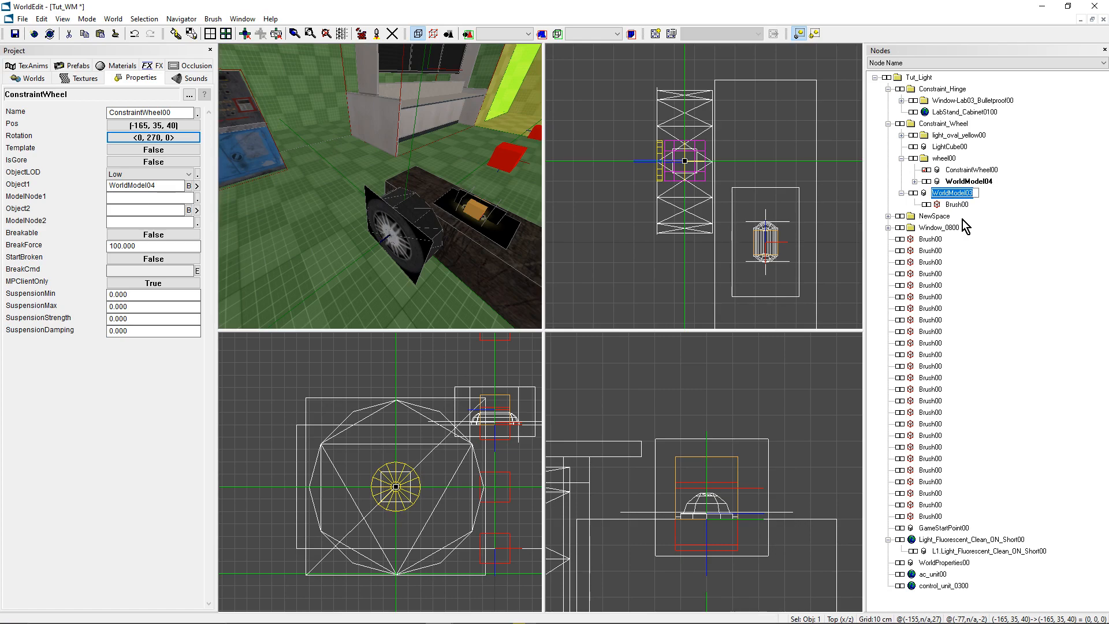
key(ctrl+c)
click(125, 210)
key(ctrl+v)
click(121, 223)
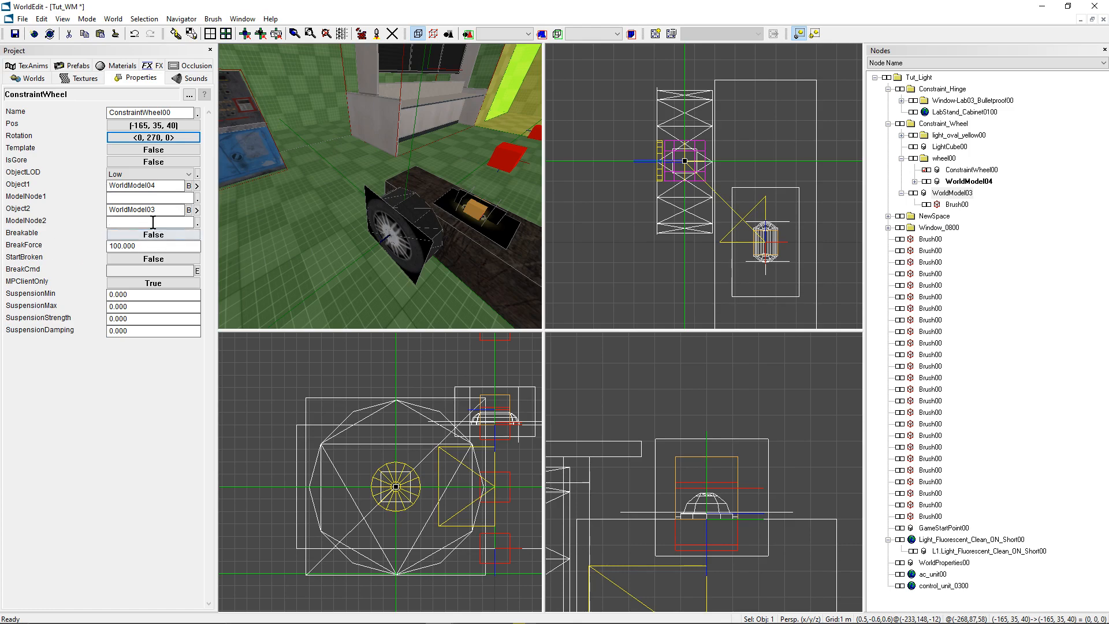
- Set the wheel constraint's SuspensionMin to -5 and its SuspensionMax to 5
click(147, 331)
drag(445, 303, 347, 217)
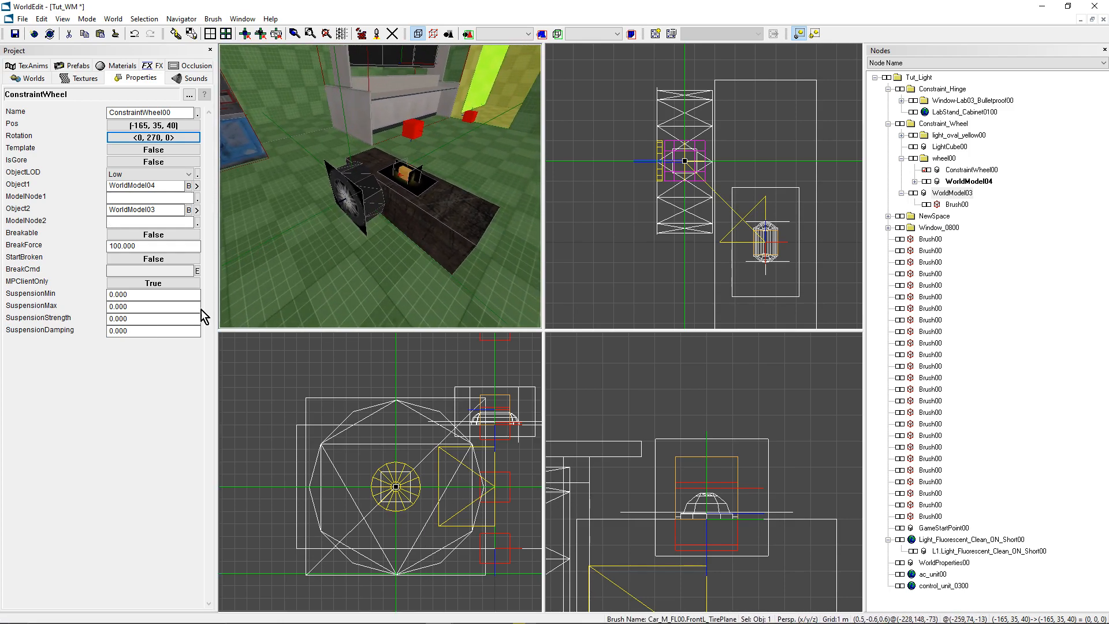
drag(129, 294, 93, 295)
text(-5)
drag(138, 307, 99, 305)
text(5)
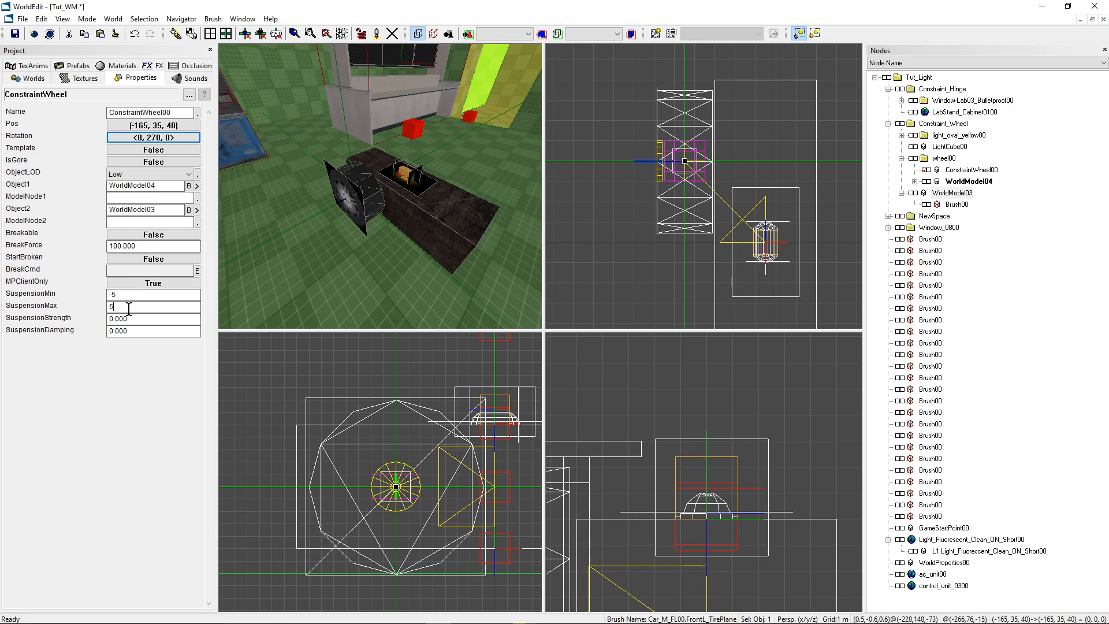
- Set both SuspensionStrength and SuspensionDamping to 0.5 and read the help description for SuspensionStrength
key(Tab)
text(0.)
key(Tab)
text(0.5)
click(140, 333)
click(52, 321)
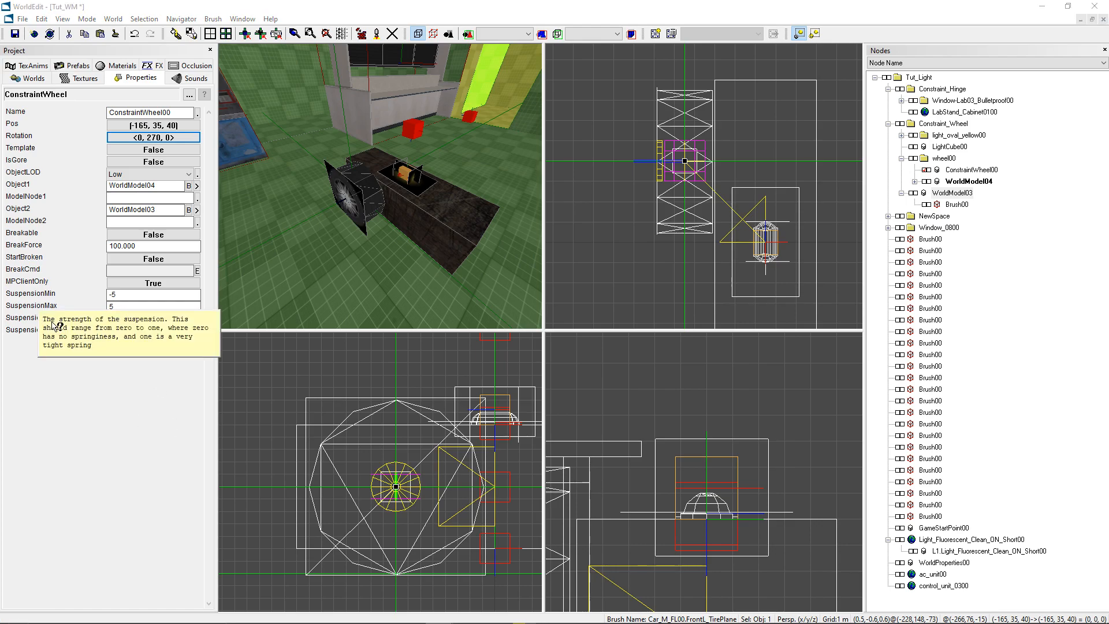
click(26, 366)
click(29, 321)
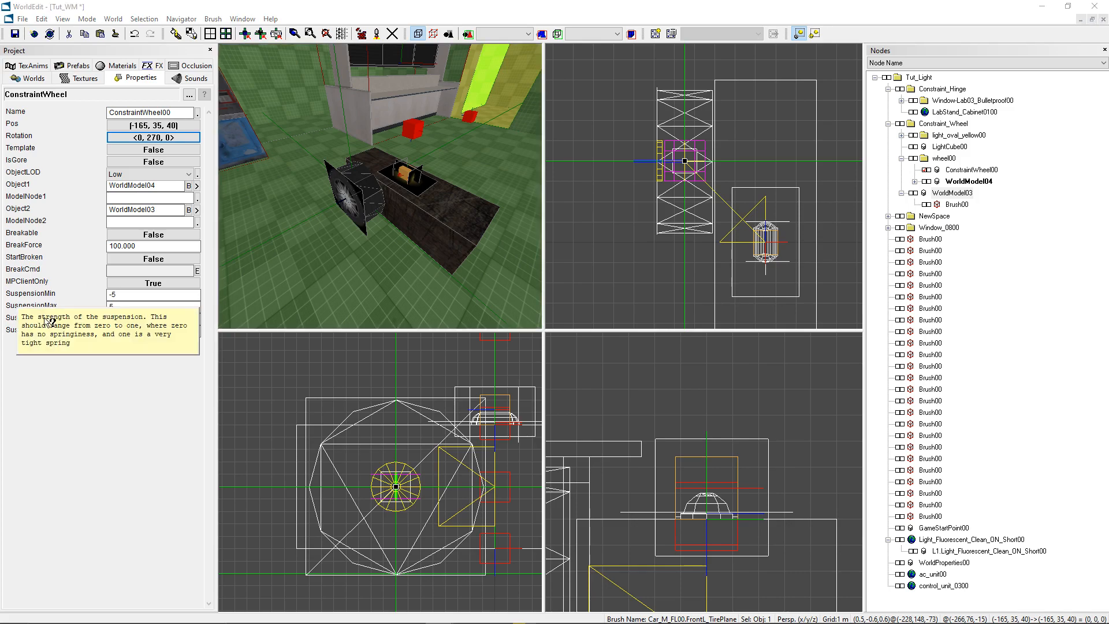
click(157, 366)
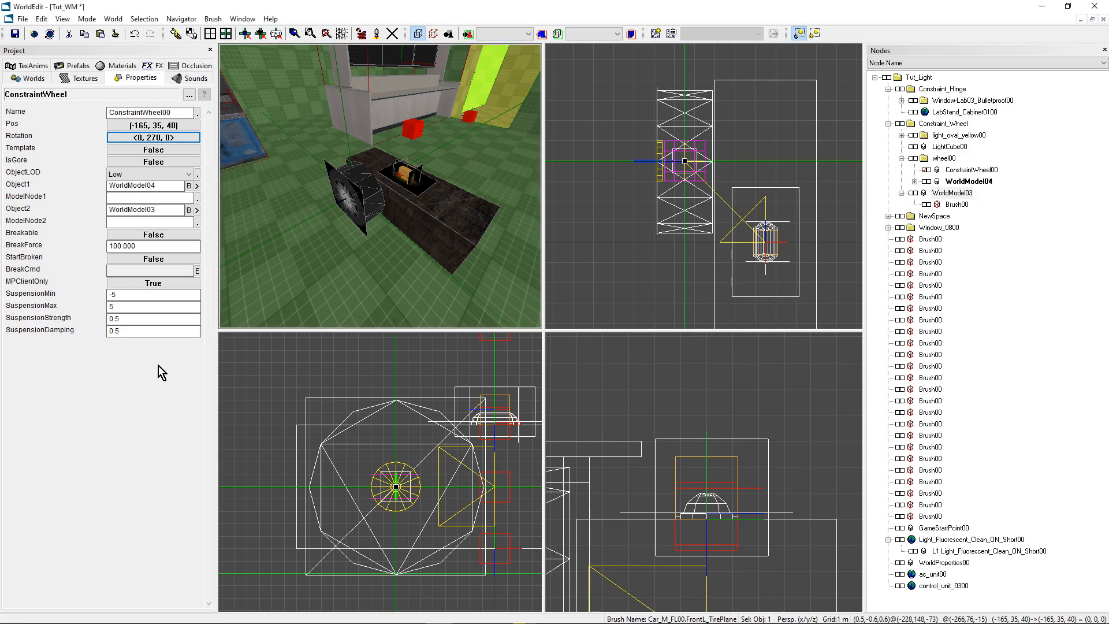
mouse_move(372, 191)
mouse_down()
mouse_move(385, 188)
mouse_move(379, 202)
mouse_up()
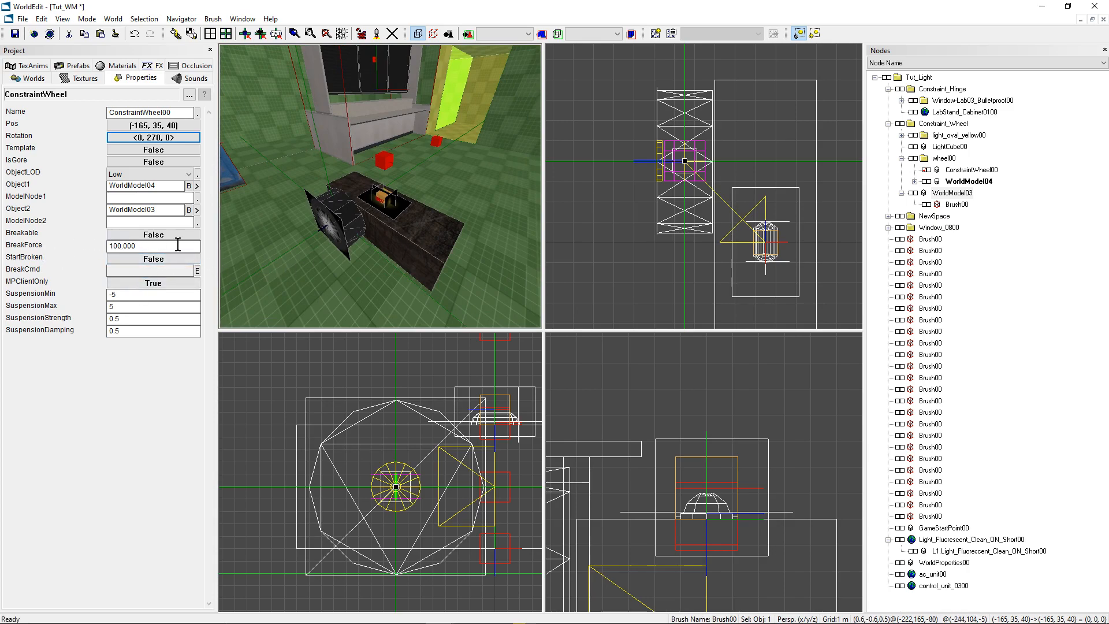
click(151, 235)
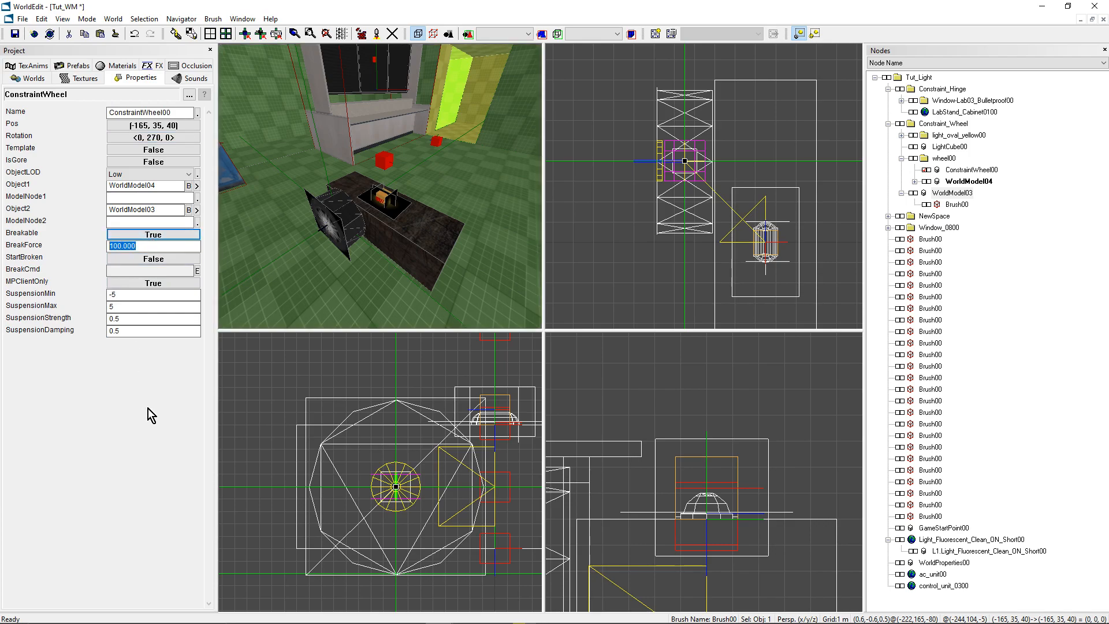
click(152, 234)
click(148, 223)
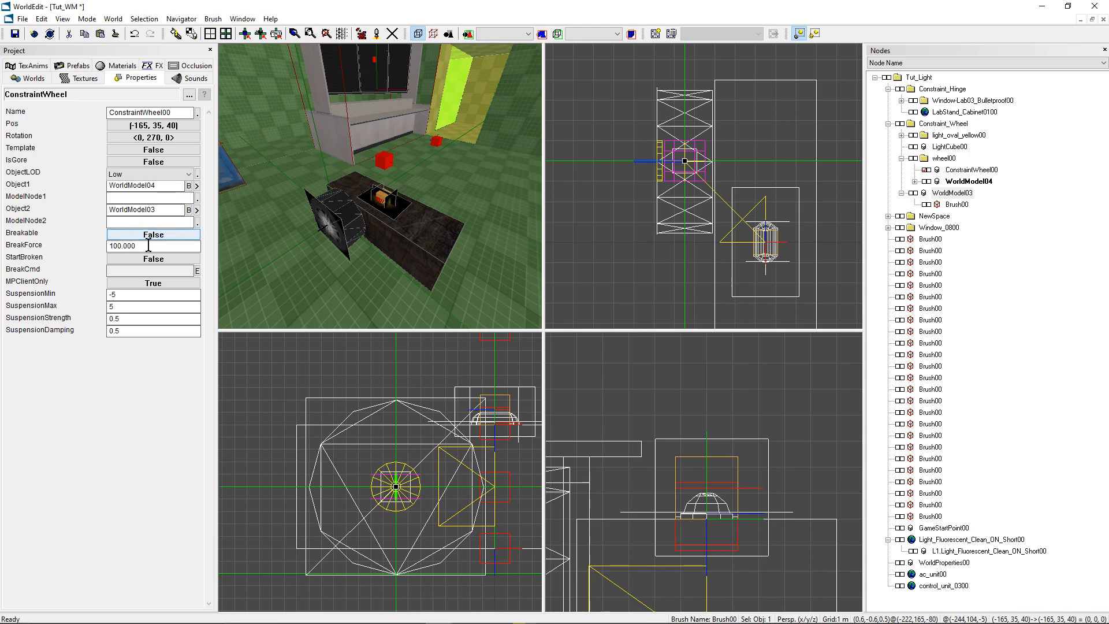
- Set the wheel constraint's BreakForce to 20
drag(150, 249, 114, 247)
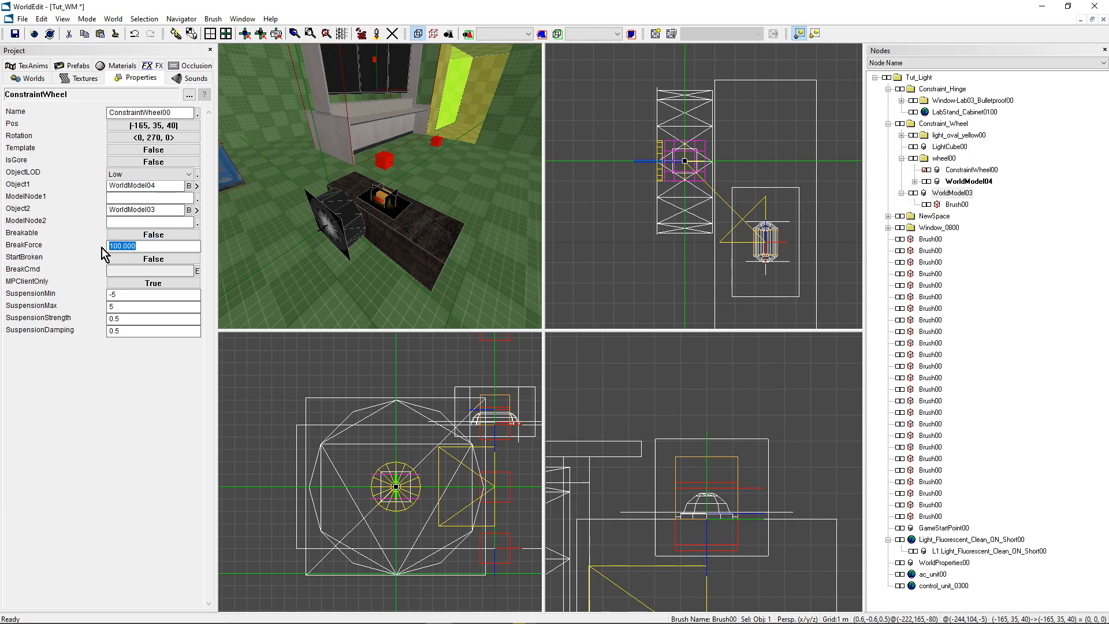
text(20)
click(130, 223)
right_drag(439, 321, 445, 325)
right_drag(415, 148, 418, 149)
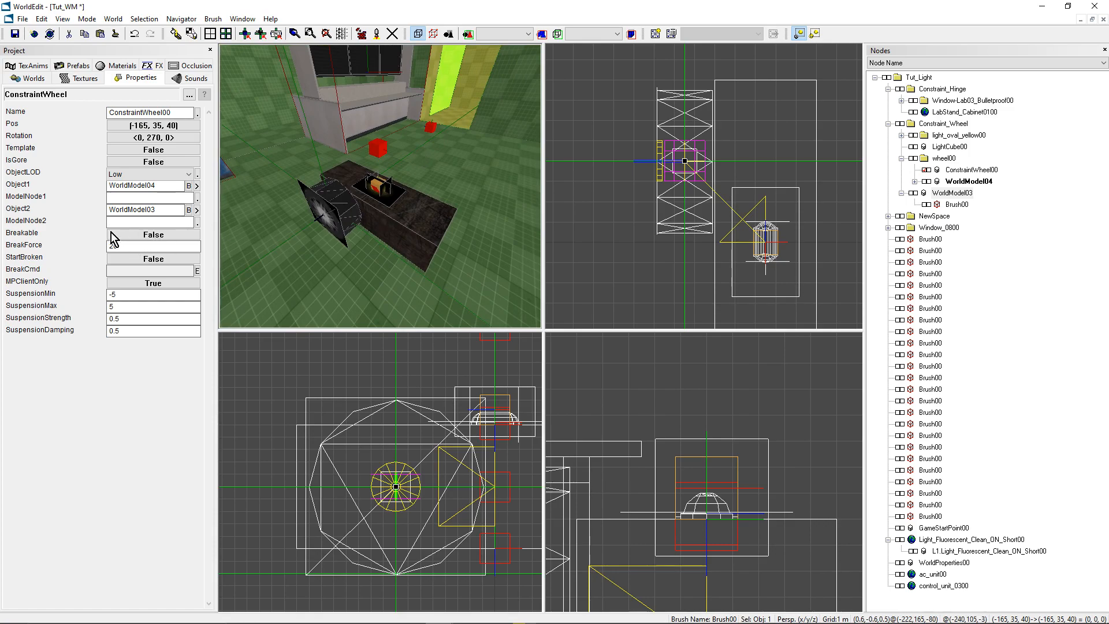
right_drag(402, 214, 398, 213)
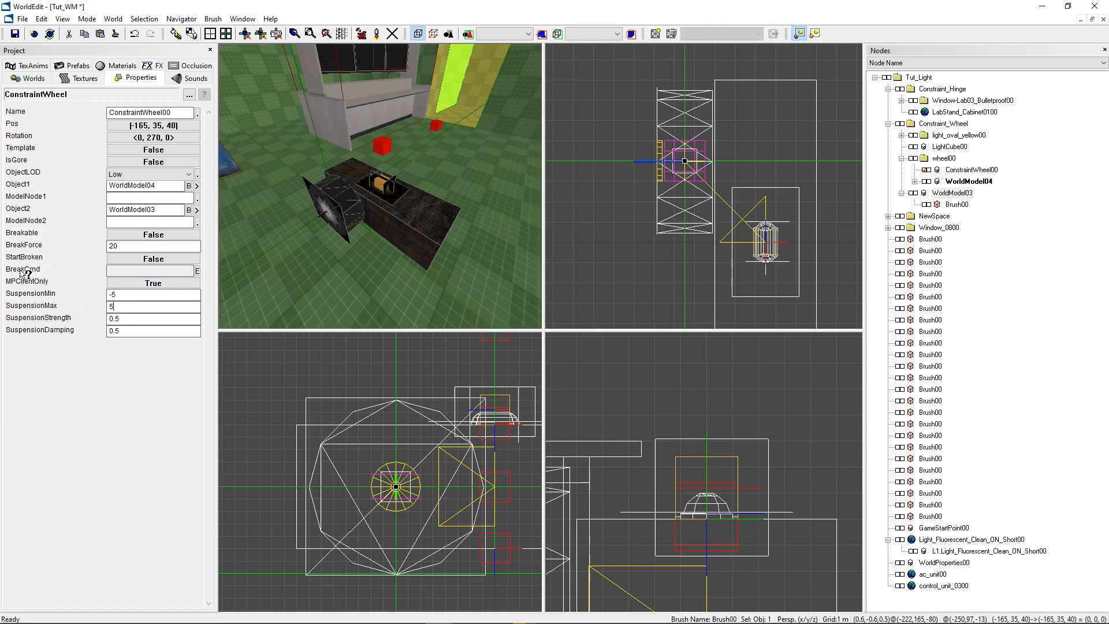
- Open the wheel constraint's BreakCmd editor to examine it and close it without entering a command
click(197, 270)
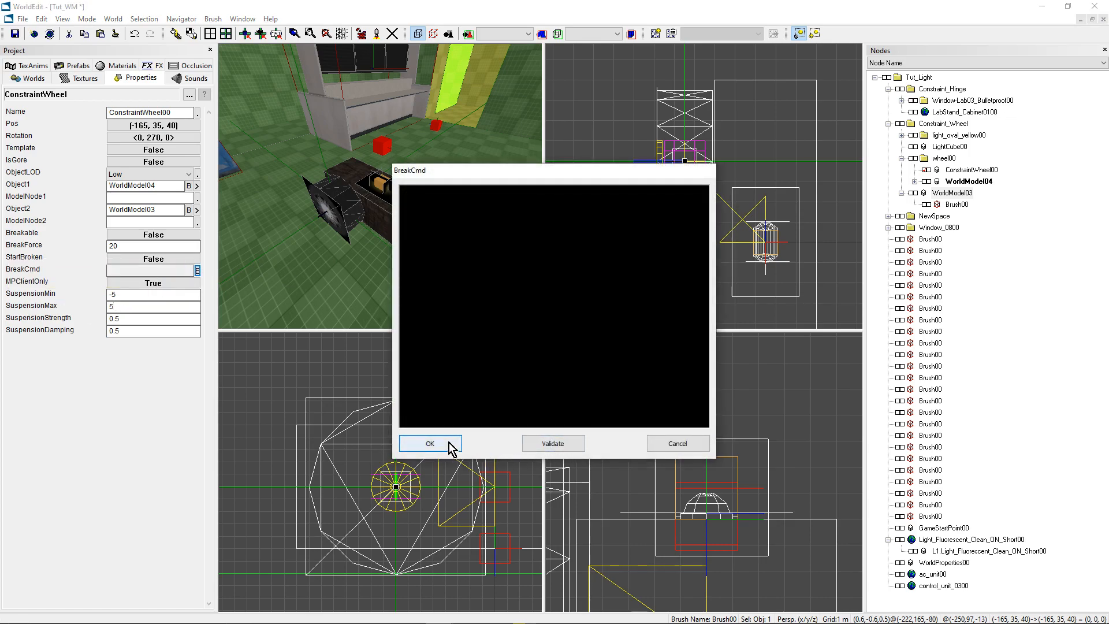
click(445, 444)
middle_drag(399, 231, 440, 215)
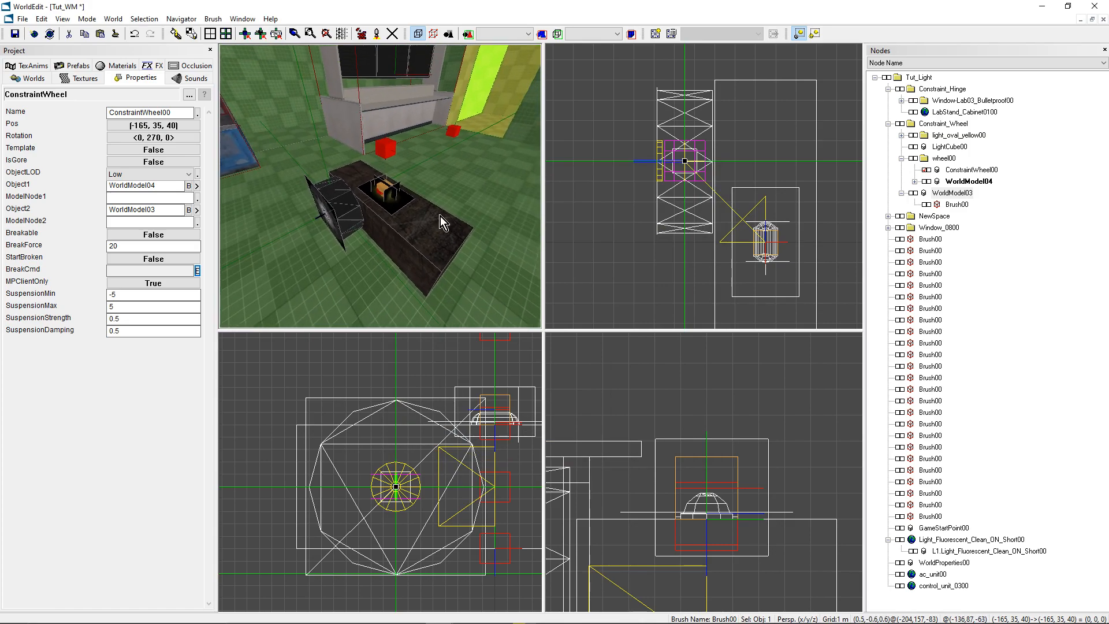
click(949, 161)
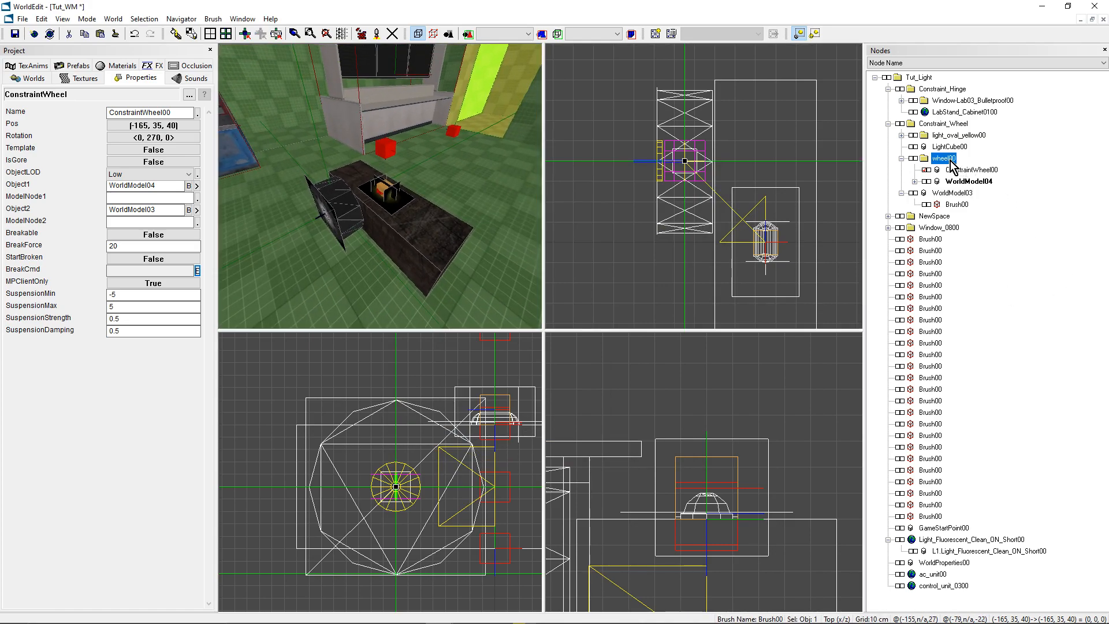
click(911, 160)
click(911, 159)
click(912, 160)
scroll(708, 203, down, 4)
middle_drag(707, 202, 684, 171)
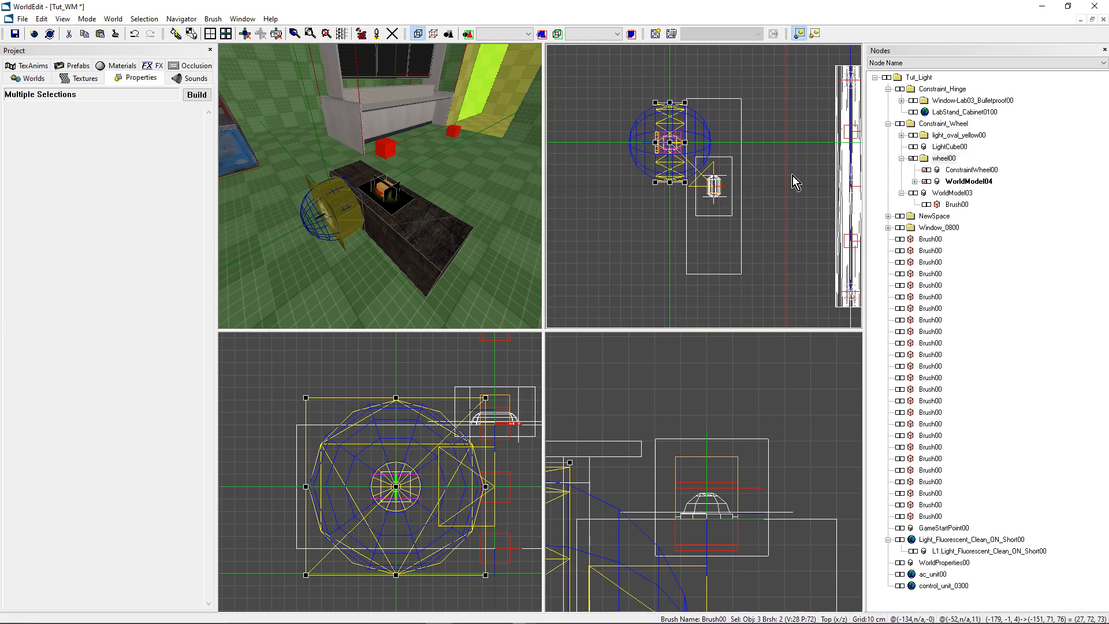
drag(672, 144, 641, 238)
key(Delete)
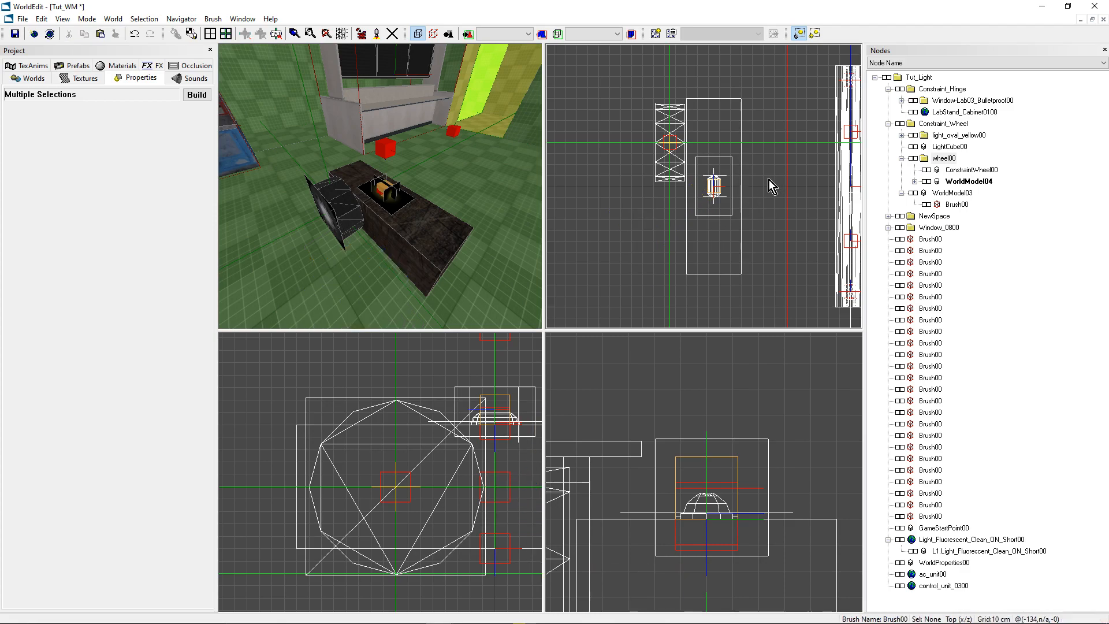
click(927, 182)
key(Escape)
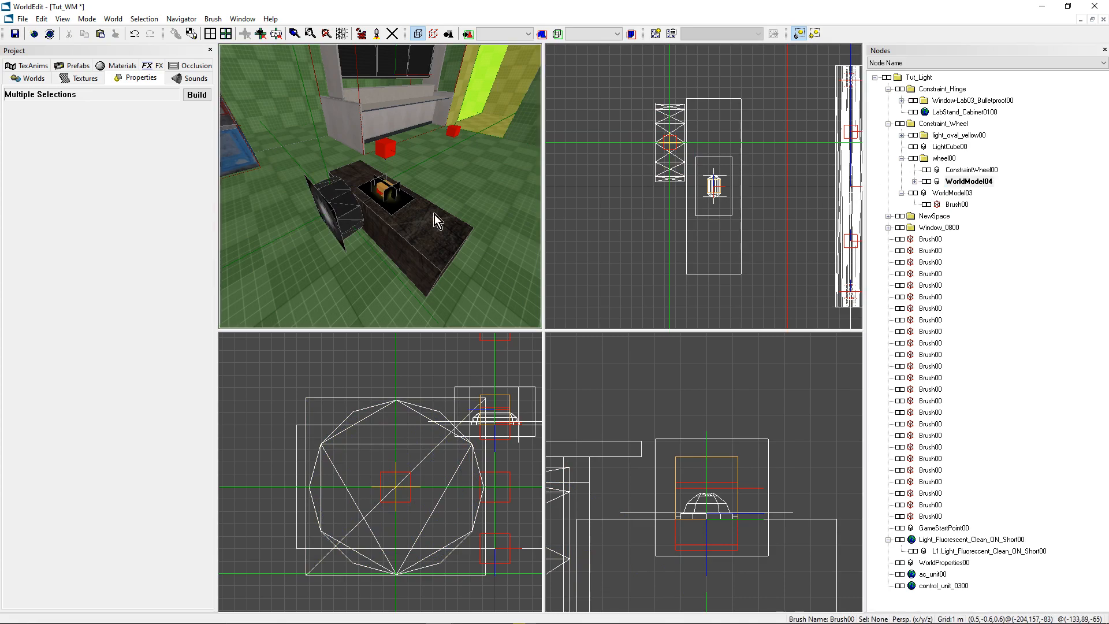
- Add a PhysicsCollisionSystem object at the centre of the car body brush
click(404, 220)
key(m)
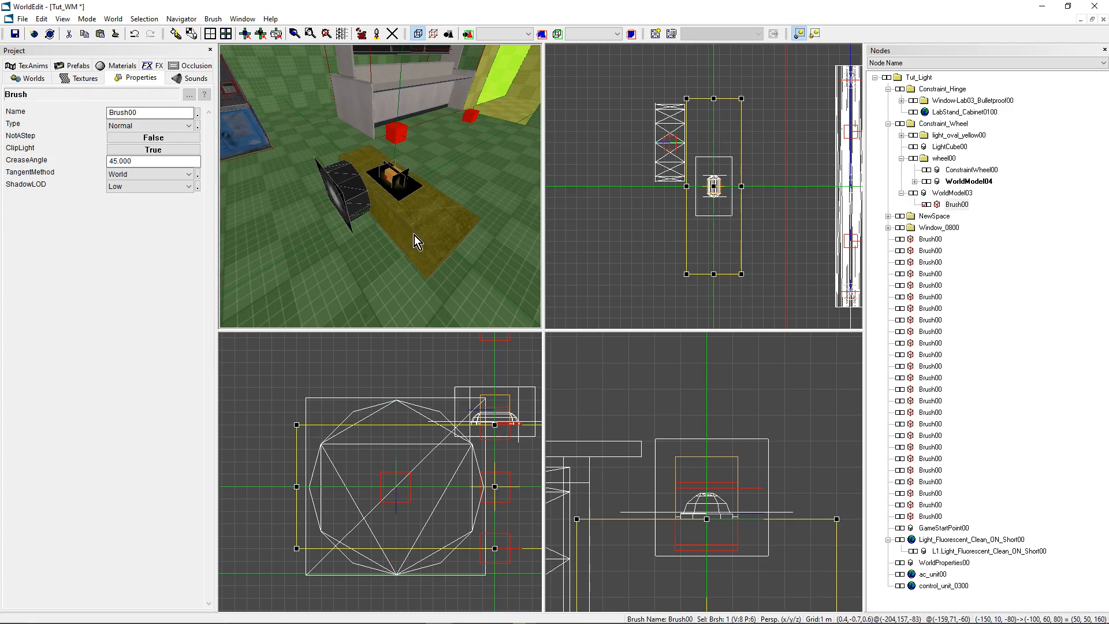
key(ctrl+k)
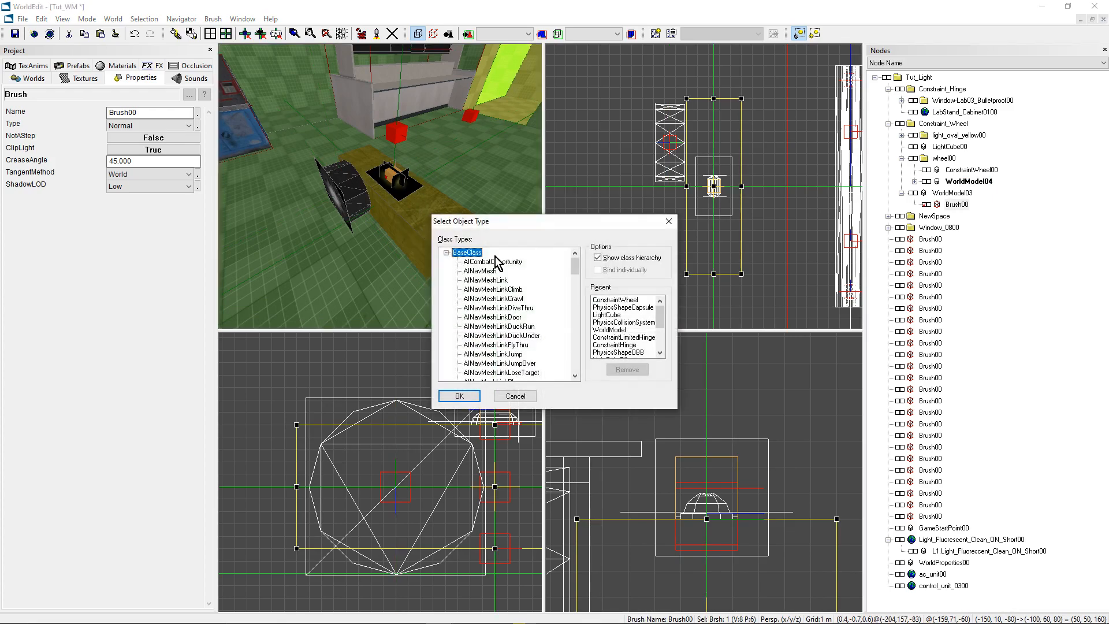
scroll(485, 283, down, 3)
scroll(542, 317, down, 6)
scroll(533, 313, up, 7)
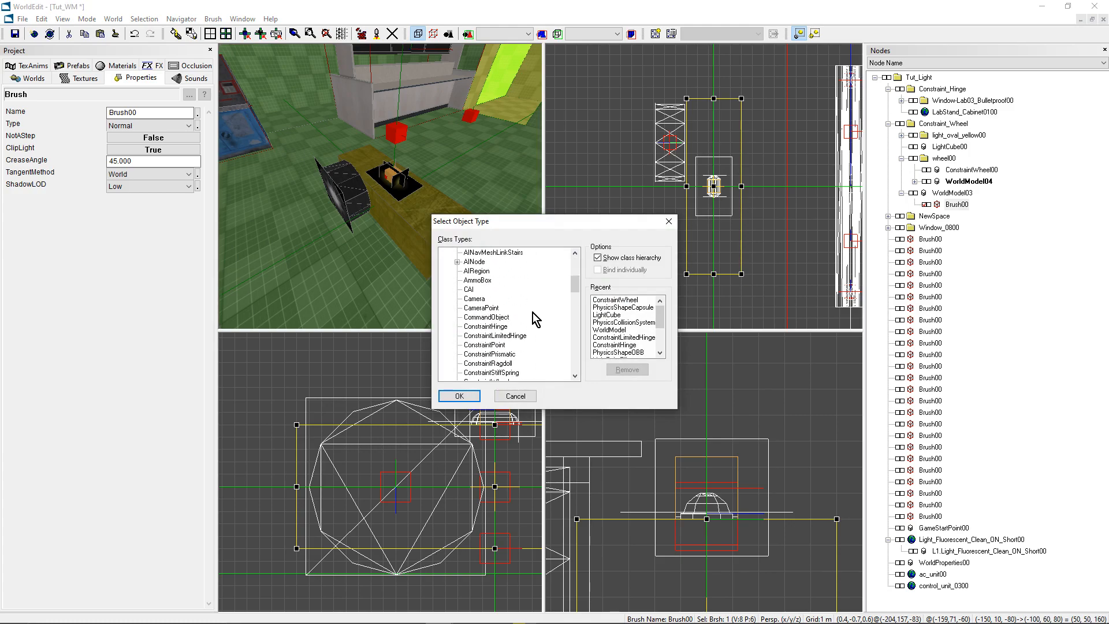
scroll(526, 308, down, 7)
scroll(524, 304, down, 5)
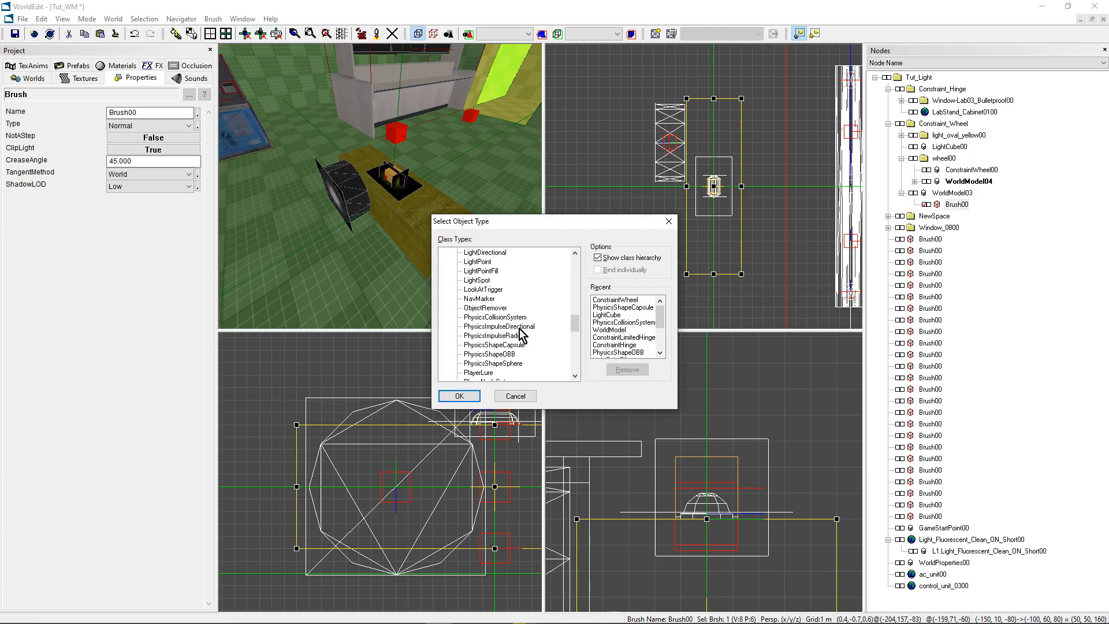
click(512, 317)
click(461, 395)
right_drag(462, 271, 467, 275)
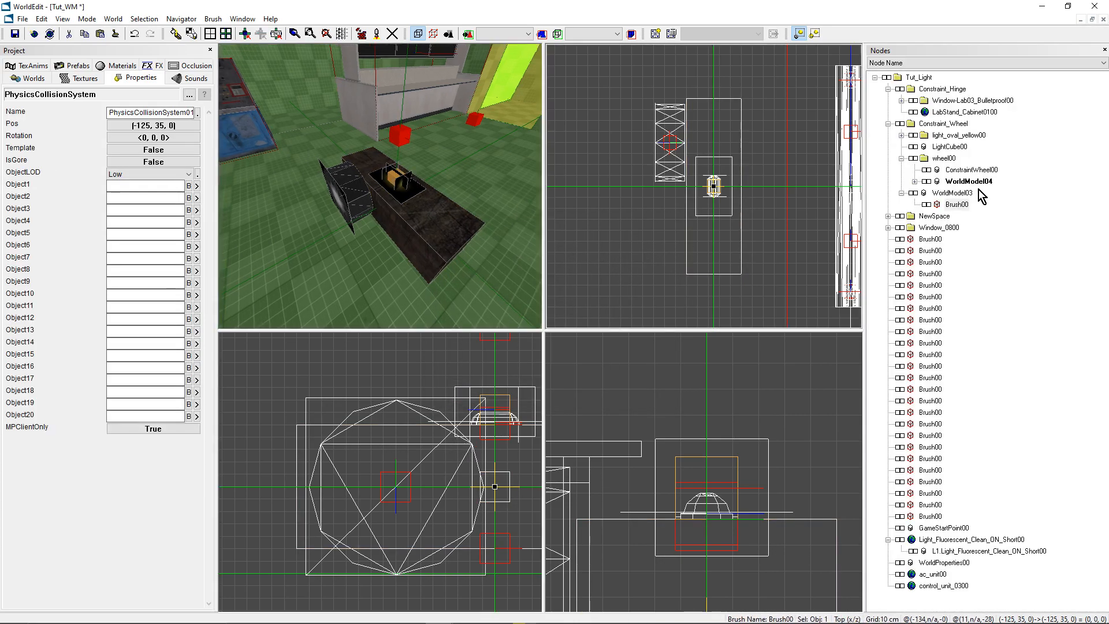
- Move the new PhysicsCollisionSystem into the Constraint_Wheel folder
right_click(928, 127)
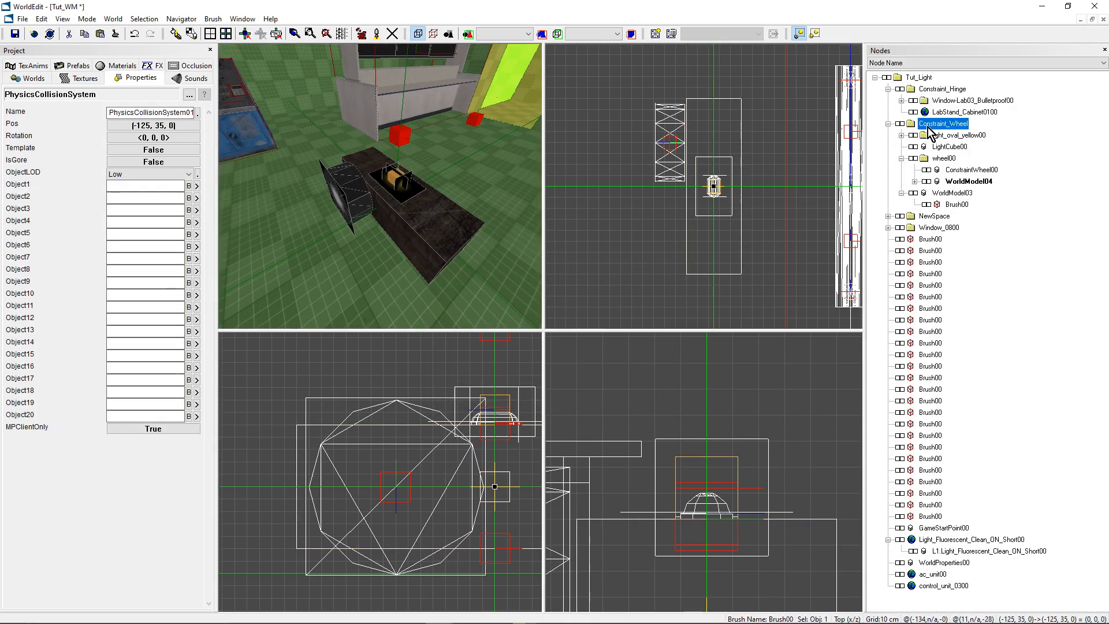
click(966, 295)
click(943, 158)
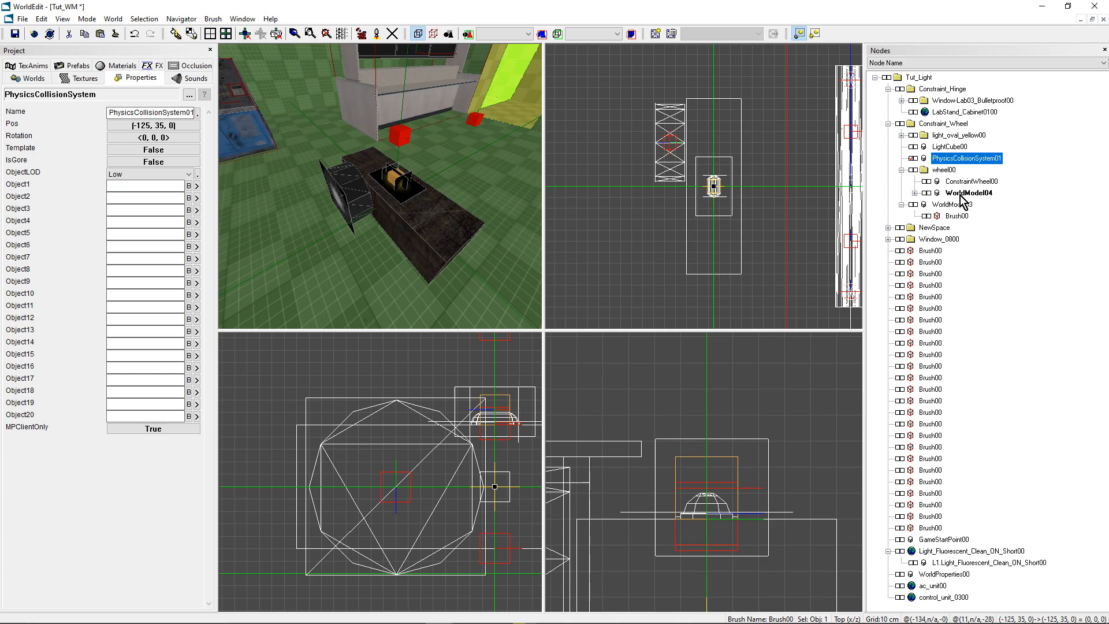
- Set the collision system's Object1 through Object4 to WorldModel04, WorldModel05, WorldModel06 and WorldModel07
click(958, 193)
click(959, 194)
key(ctrl+c)
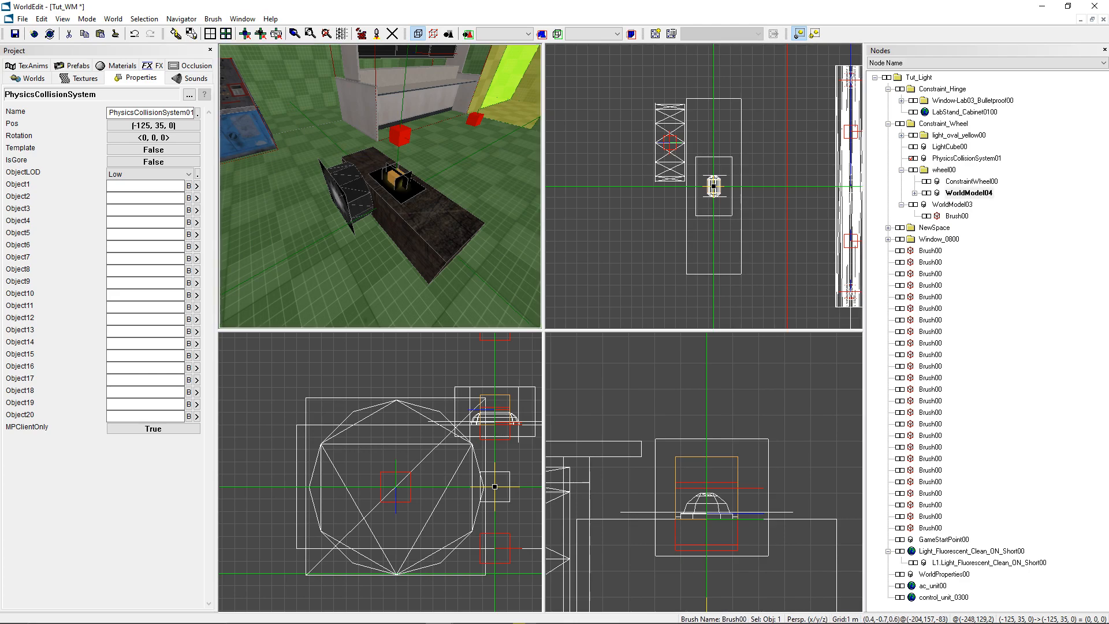
click(136, 187)
key(ctrl+v)
click(135, 195)
key(ctrl+v)
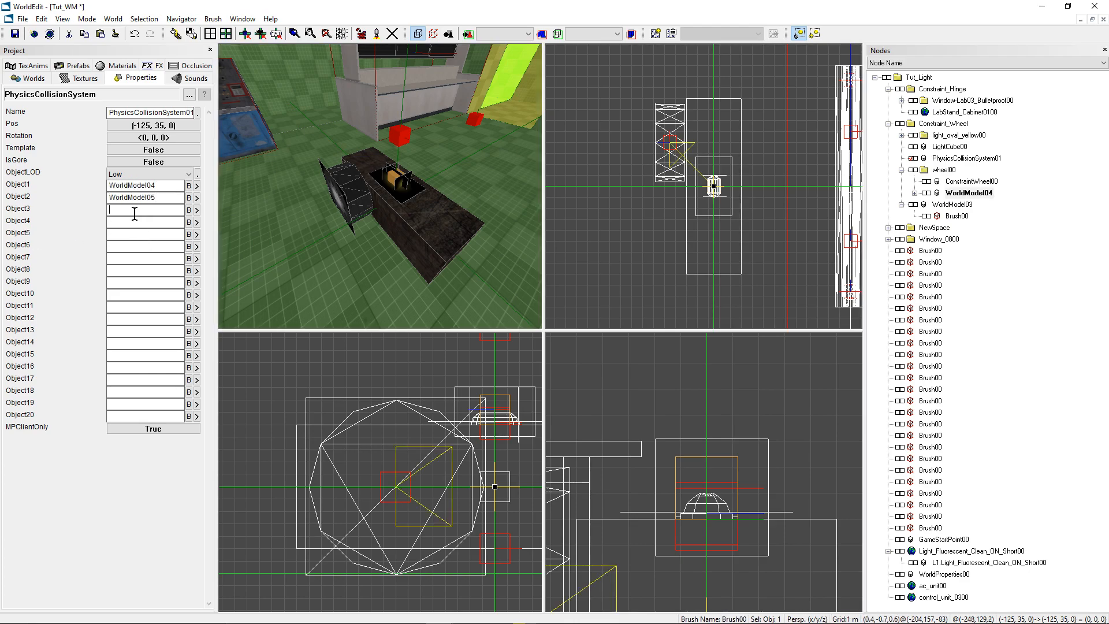
click(134, 214)
key(ctrl+v)
- Set the collision system's Object5 to the car body's WorldModel03 and save the world
key(ctrl+v)
click(952, 204)
key(ctrl+c)
key(Return)
click(127, 233)
key(ctrl+v)
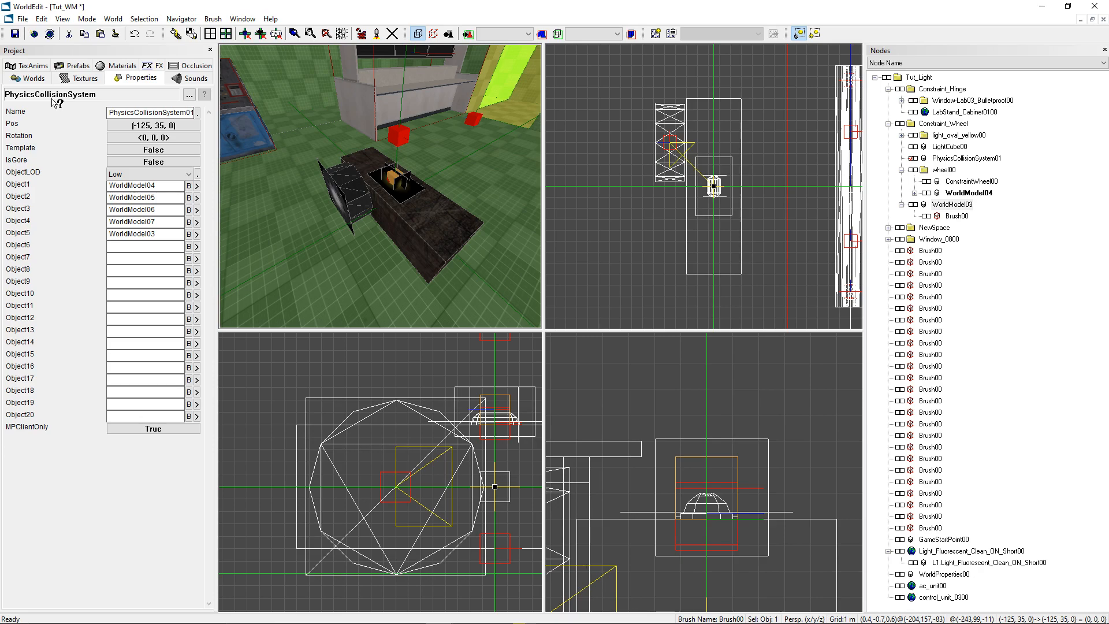
mouse_move(416, 202)
middle_down()
mouse_move(422, 191)
mouse_move(416, 202)
middle_up()
key(ctrl+s)
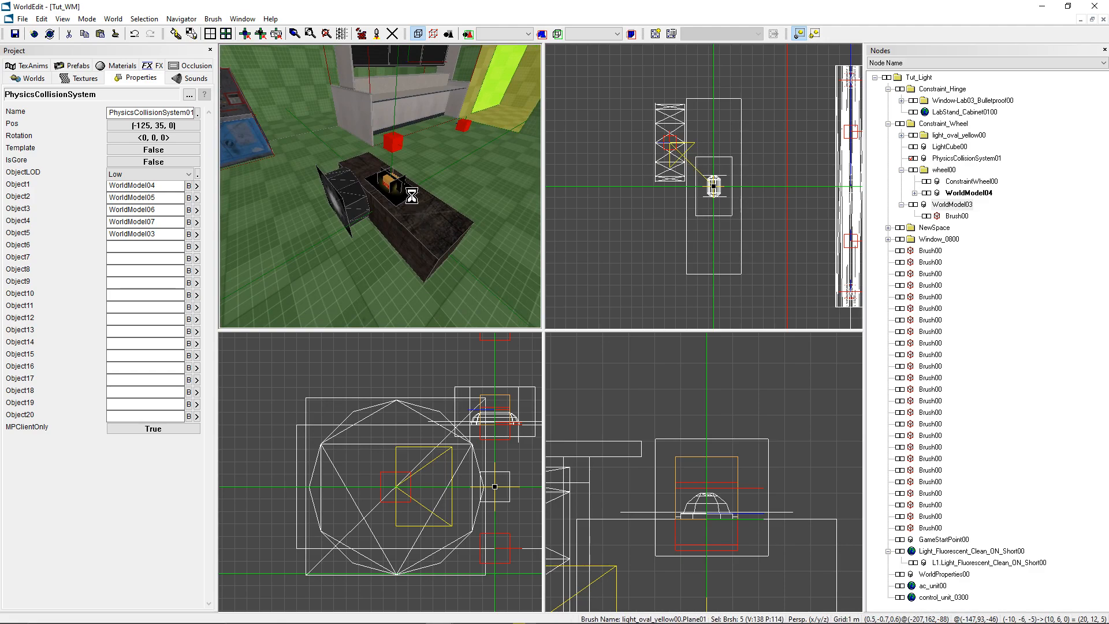
- Make Constraint_Wheel the active node and select everything in its wheel00 folder
middle_drag(481, 171, 461, 171)
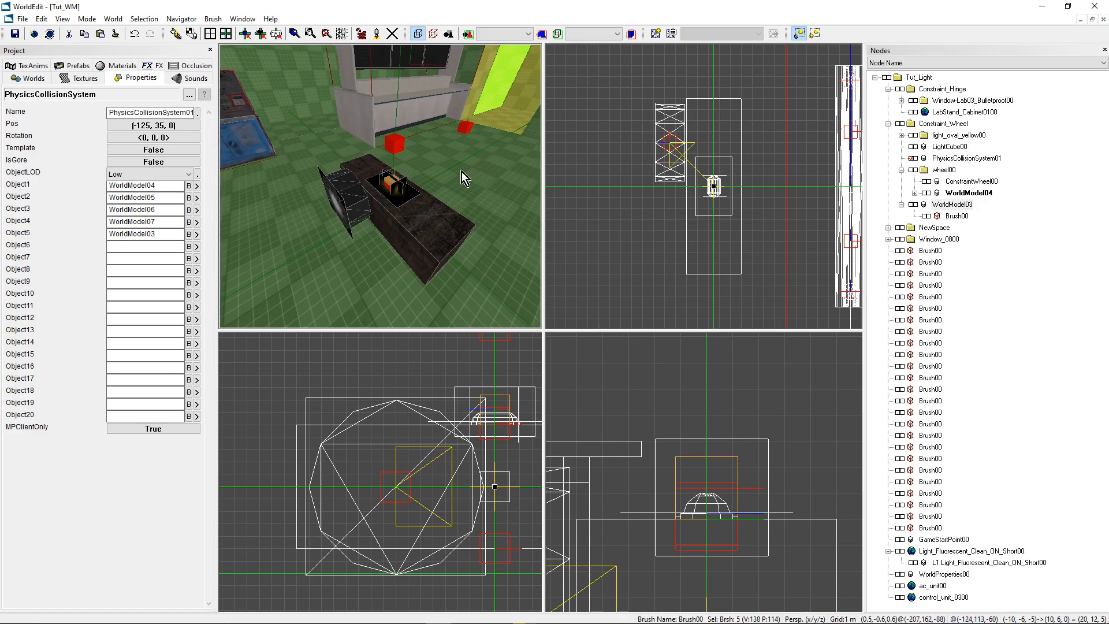
click(939, 136)
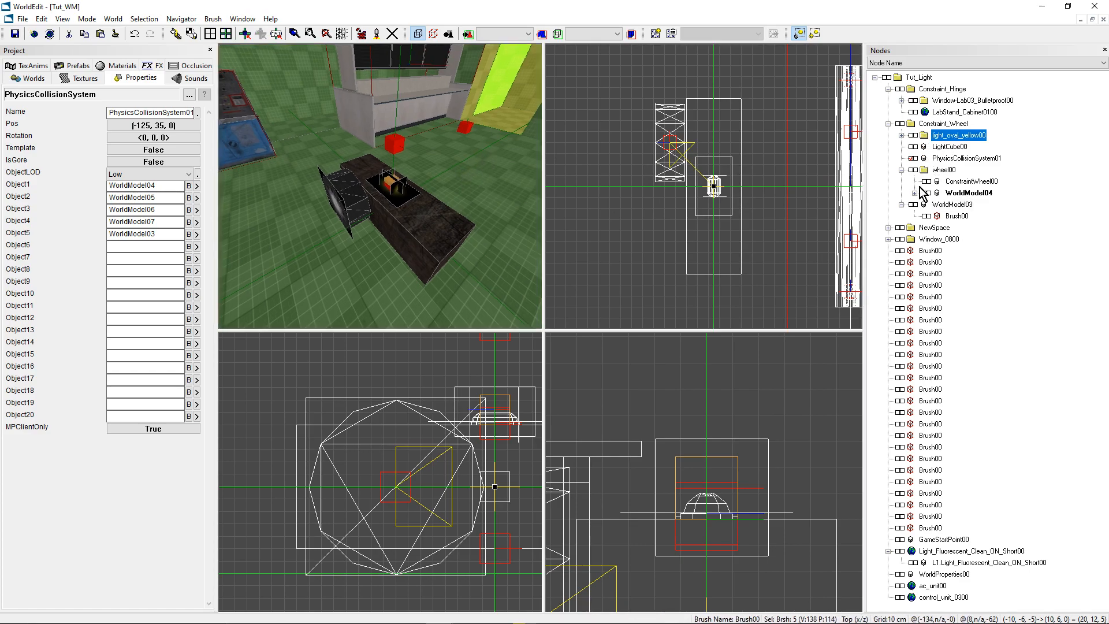
click(932, 125)
click(901, 134)
click(901, 135)
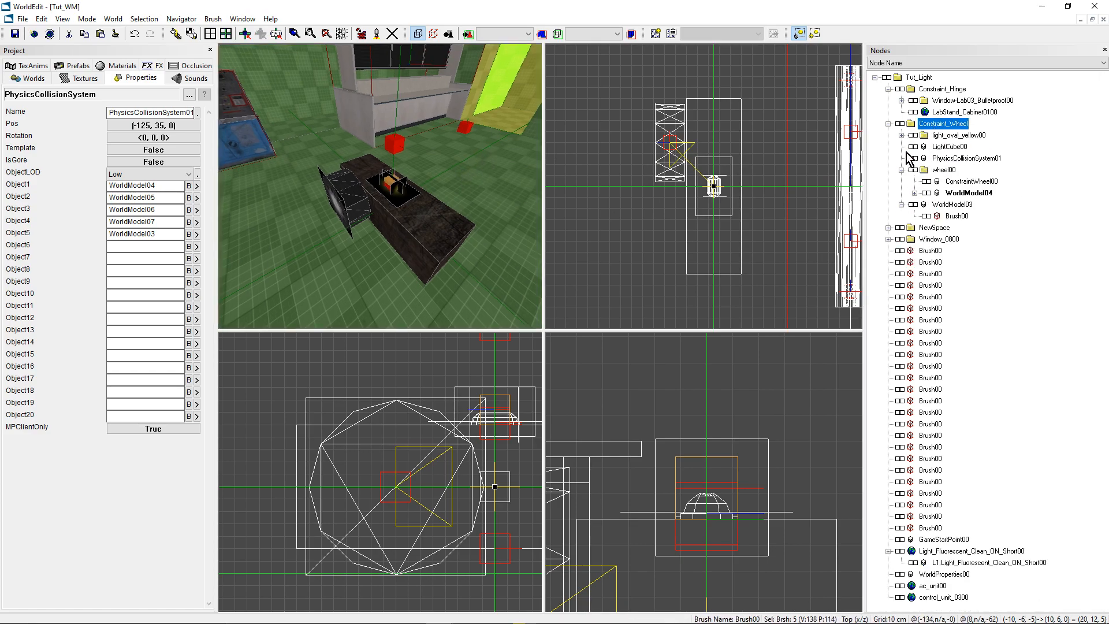
click(942, 171)
double_click(938, 125)
click(943, 171)
click(915, 170)
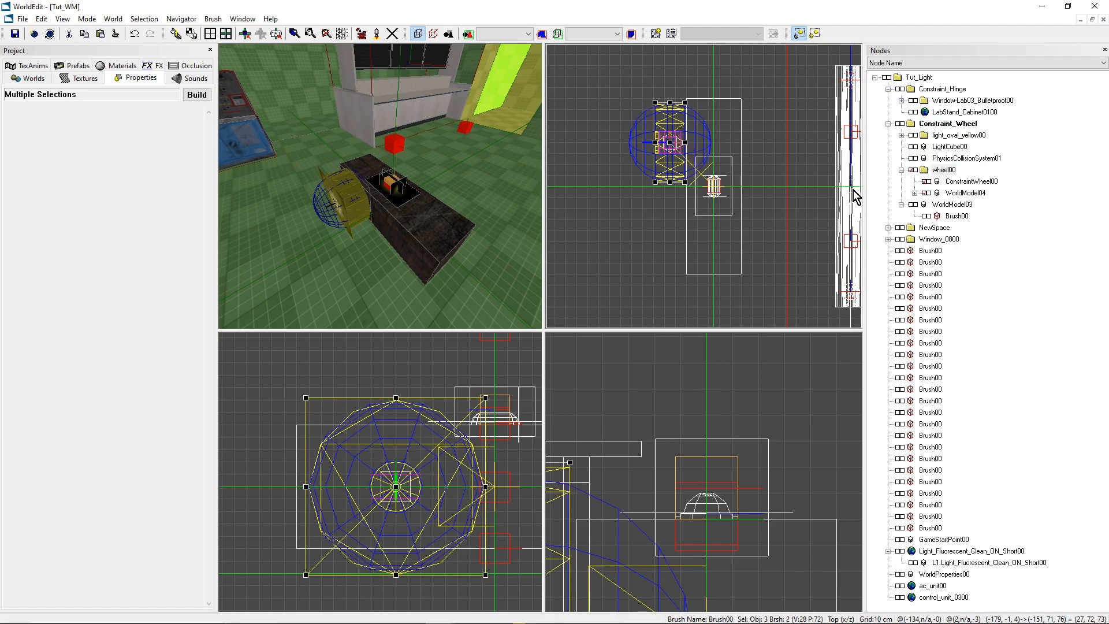
- Clone the selected wheel 80 units along the same side of the car body as a second wheel
scroll(745, 166, down, 1)
shift+drag(672, 142, 679, 236)
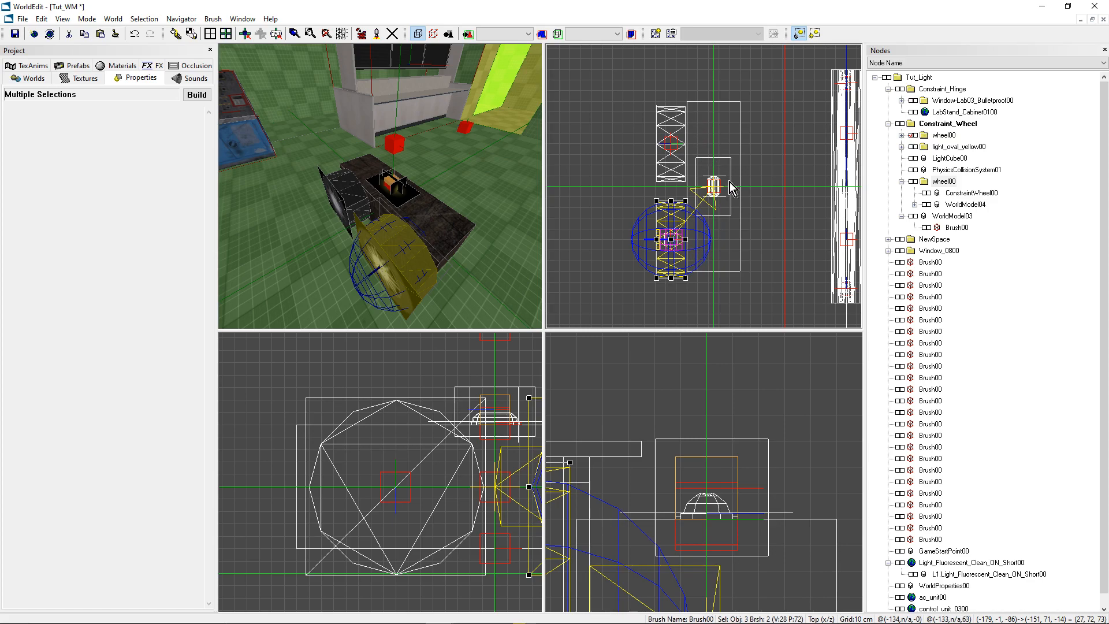
key(Up)
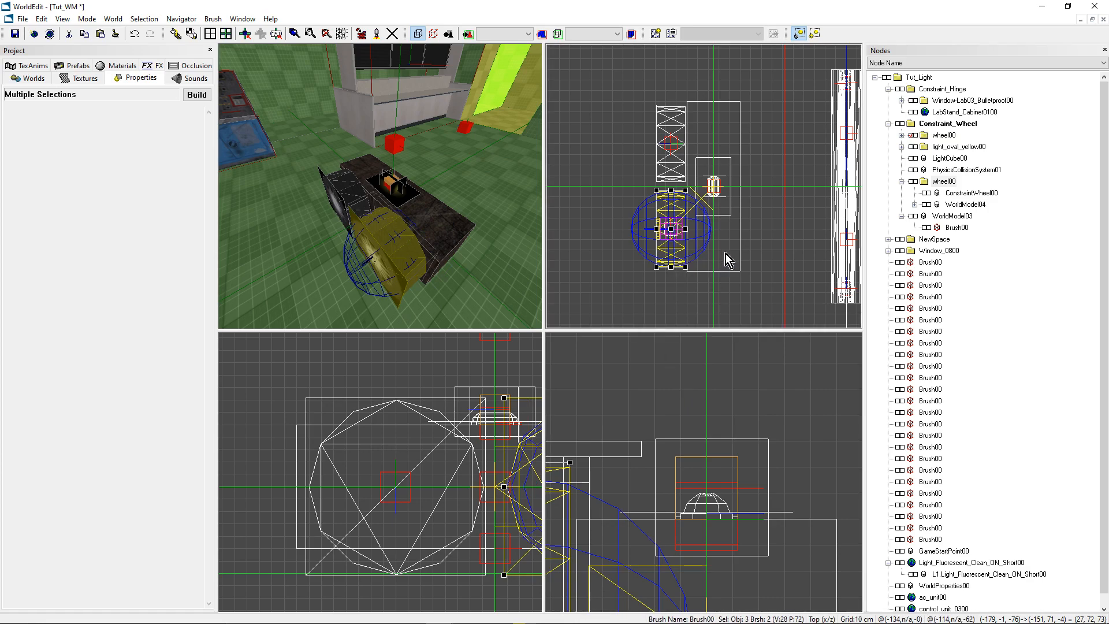
scroll(726, 255, up, 3)
scroll(738, 230, down, 3)
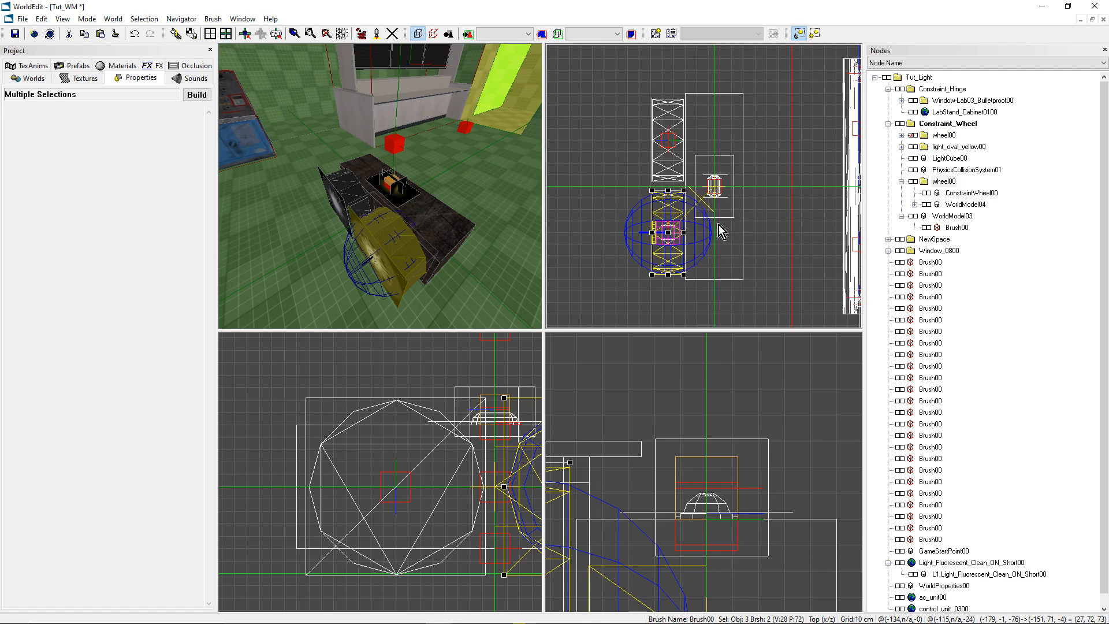
- Clone the second wheel to the opposite side of the body, across from the original wheel, and rotate it to face outward
mouse_move(669, 233)
mouse_down()
mouse_move(702, 174)
mouse_move(750, 138)
mouse_up()
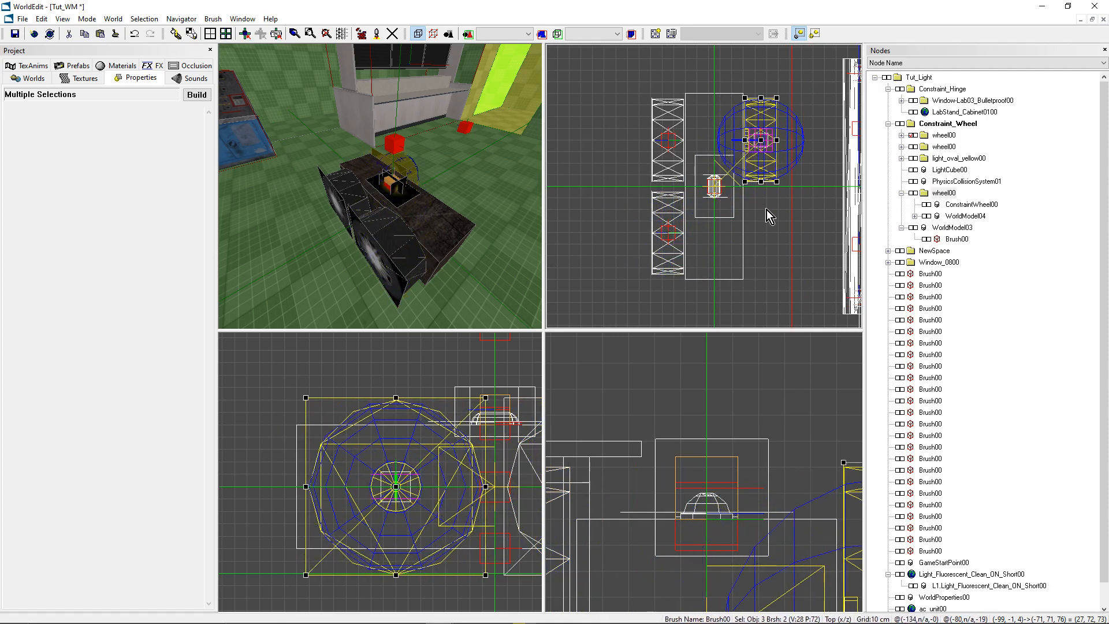
key(shift+m)
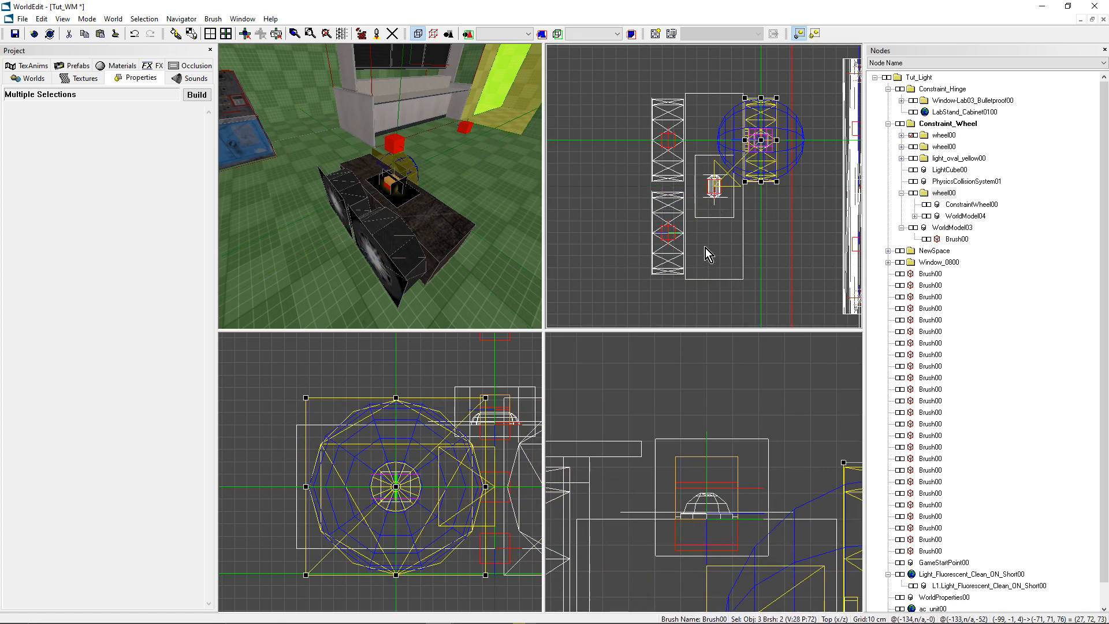
key(r)
key(r)
key(r)
key(r)
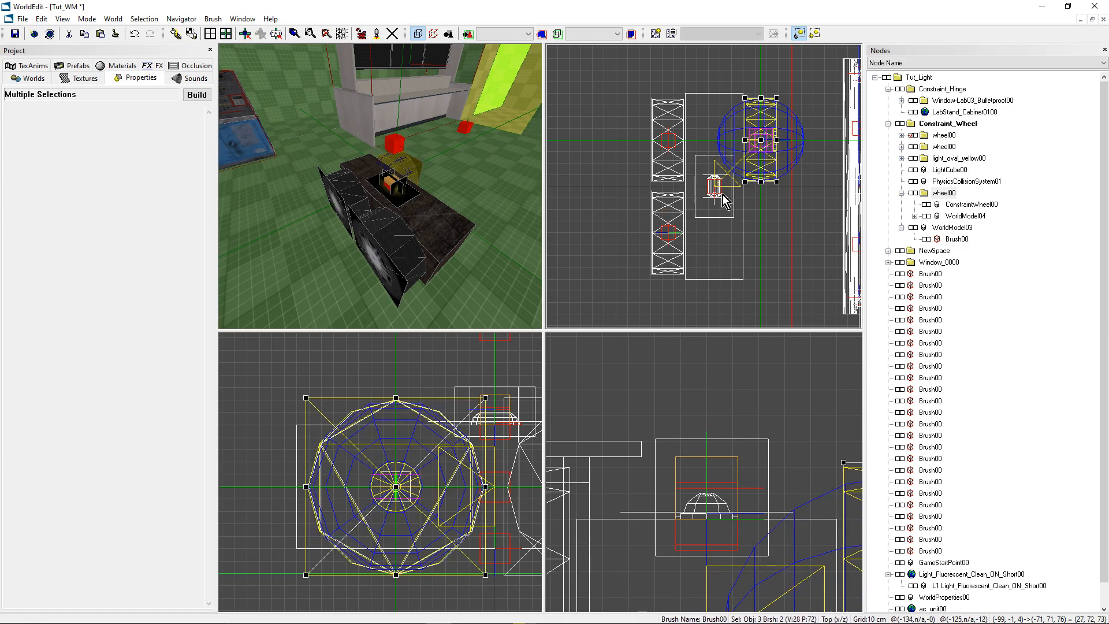
- Clone the rotated wheel 80 units along its side to the remaining corner of the car body
ctrl+drag(761, 140, 756, 238)
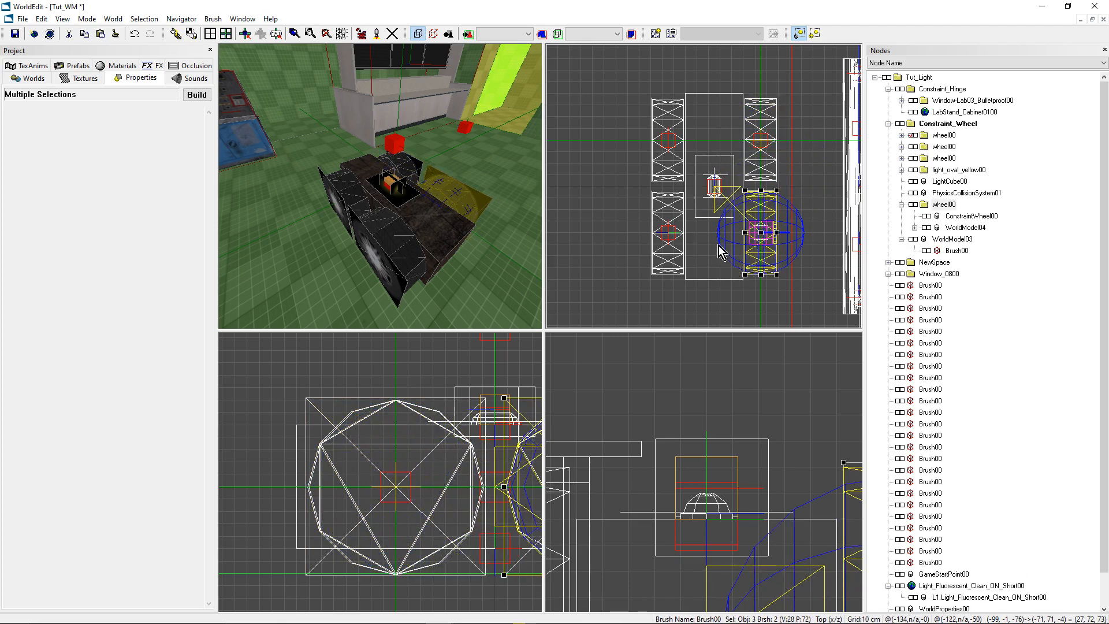
right_drag(462, 196, 379, 185)
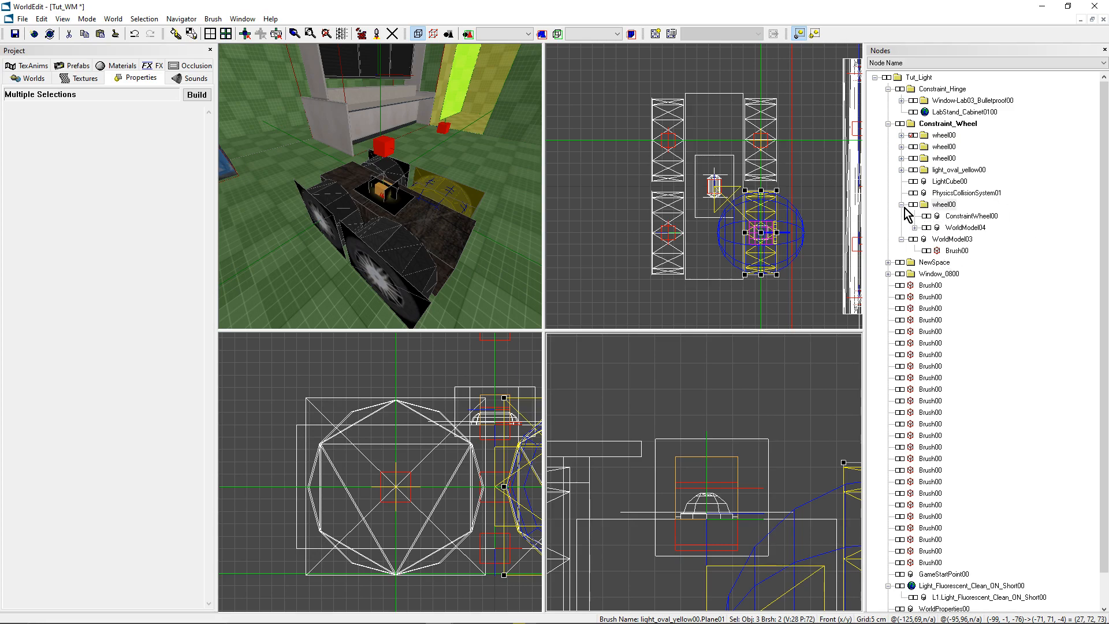
- Compare the original wheel constraint with ConstraintWheel01 in the cloned wheel folder, checking the Object1 and Object2 assignments
click(960, 216)
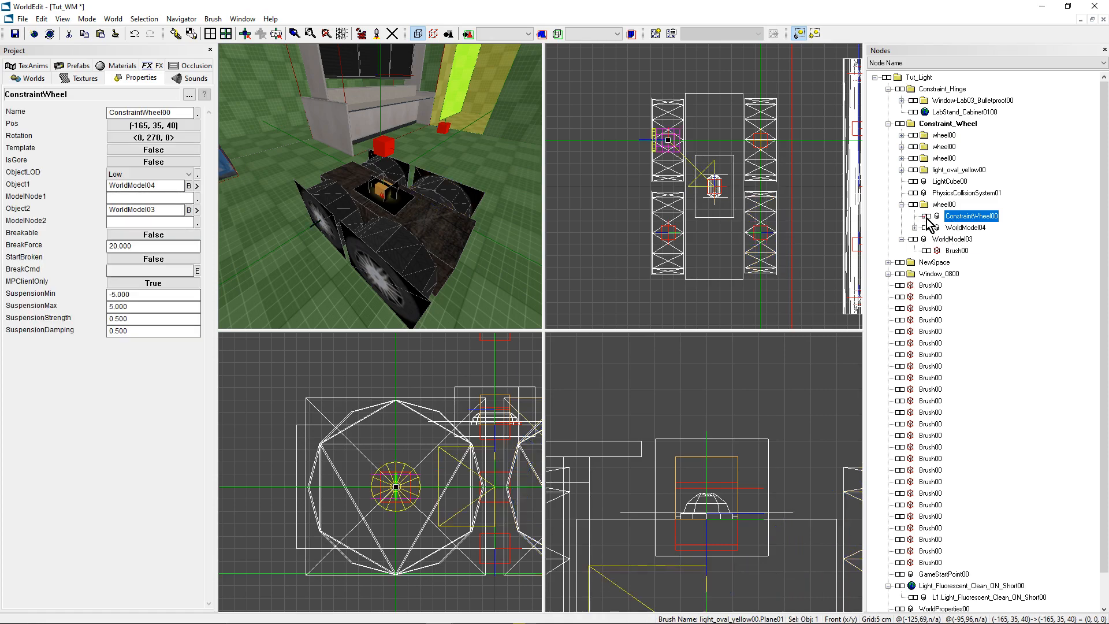
click(943, 160)
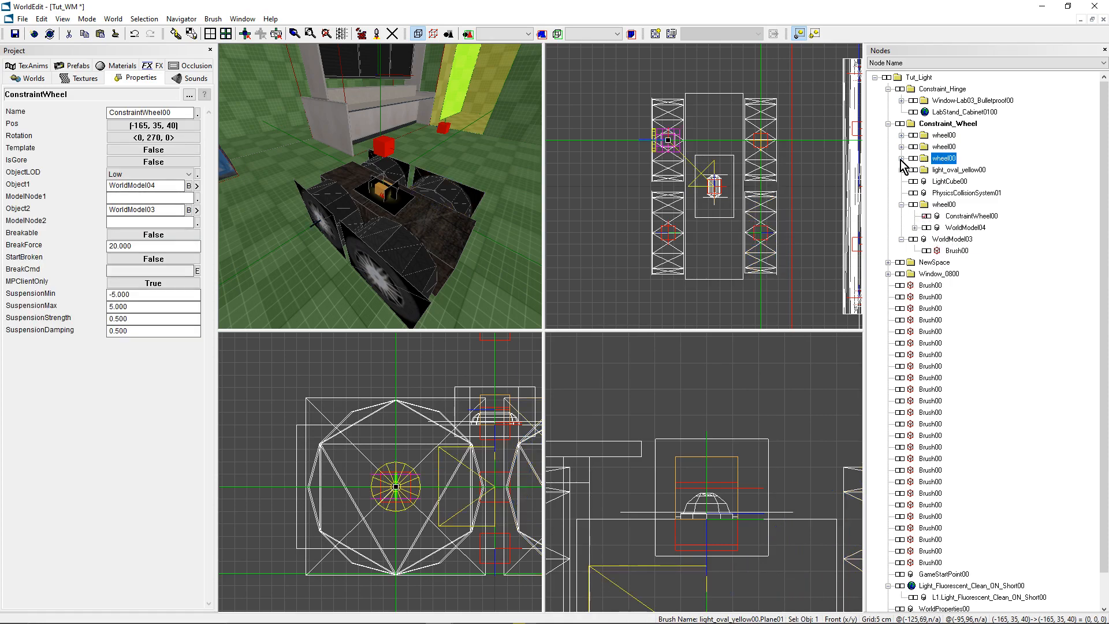
click(902, 159)
click(912, 159)
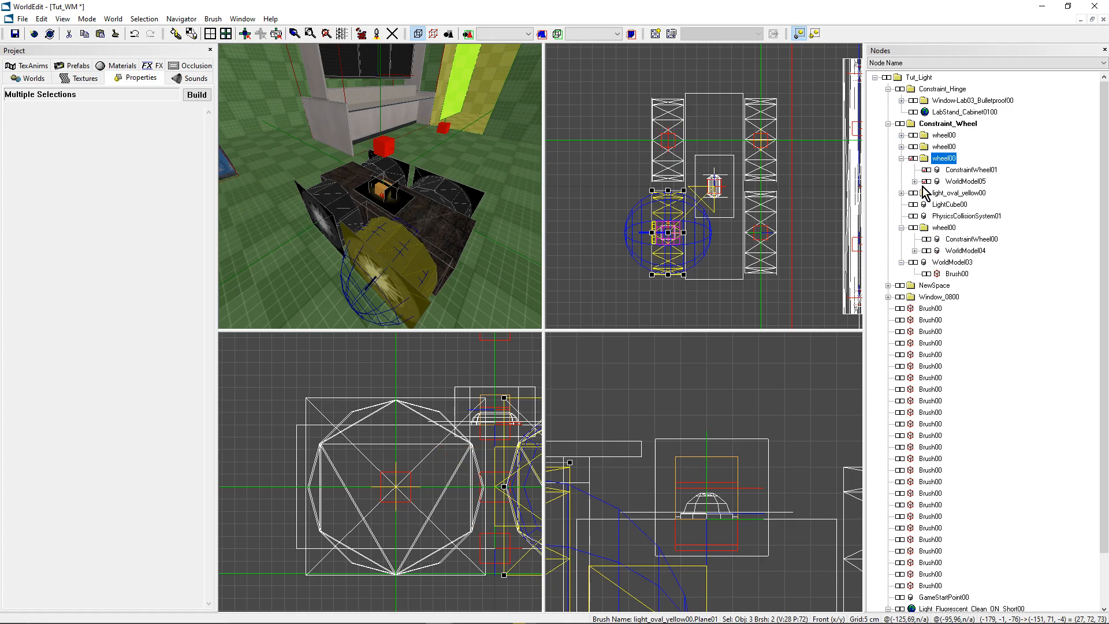
click(925, 170)
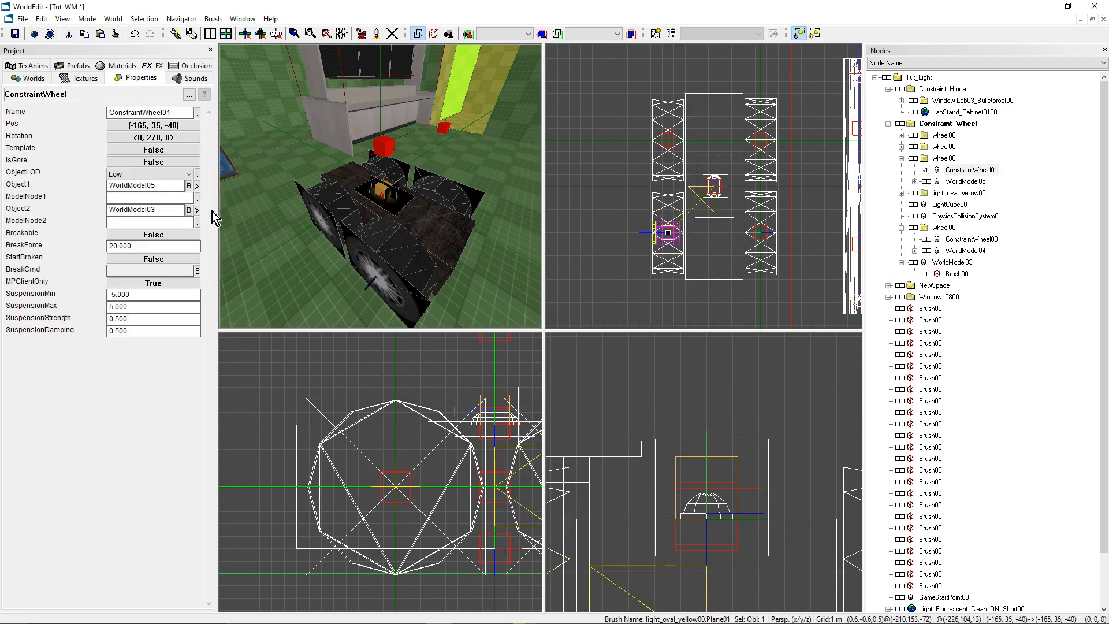
click(107, 184)
key(Tab)
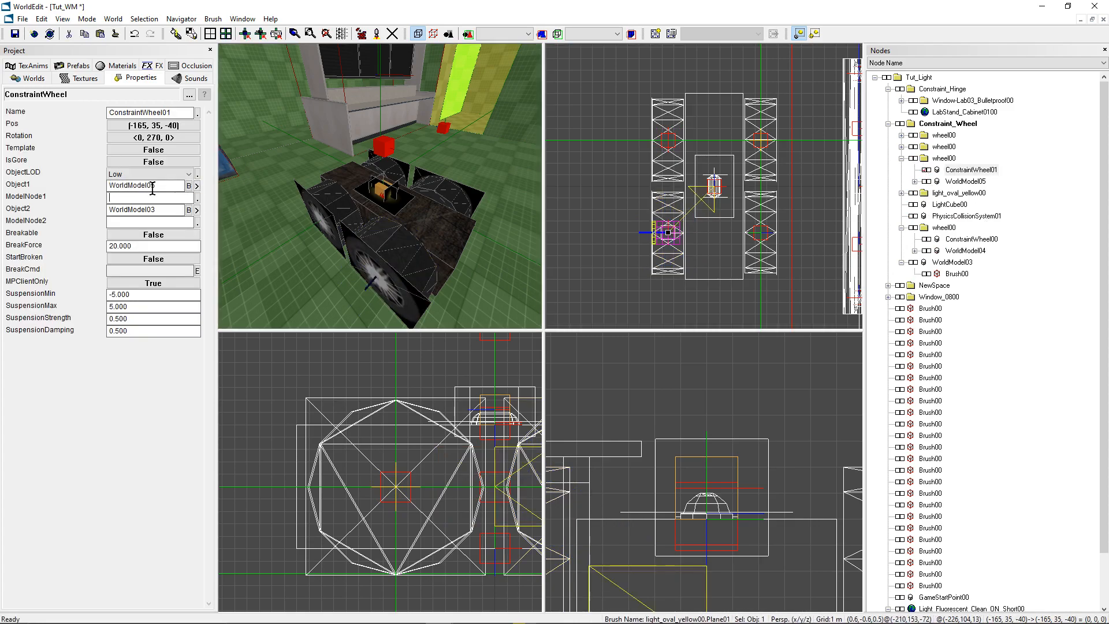
click(964, 182)
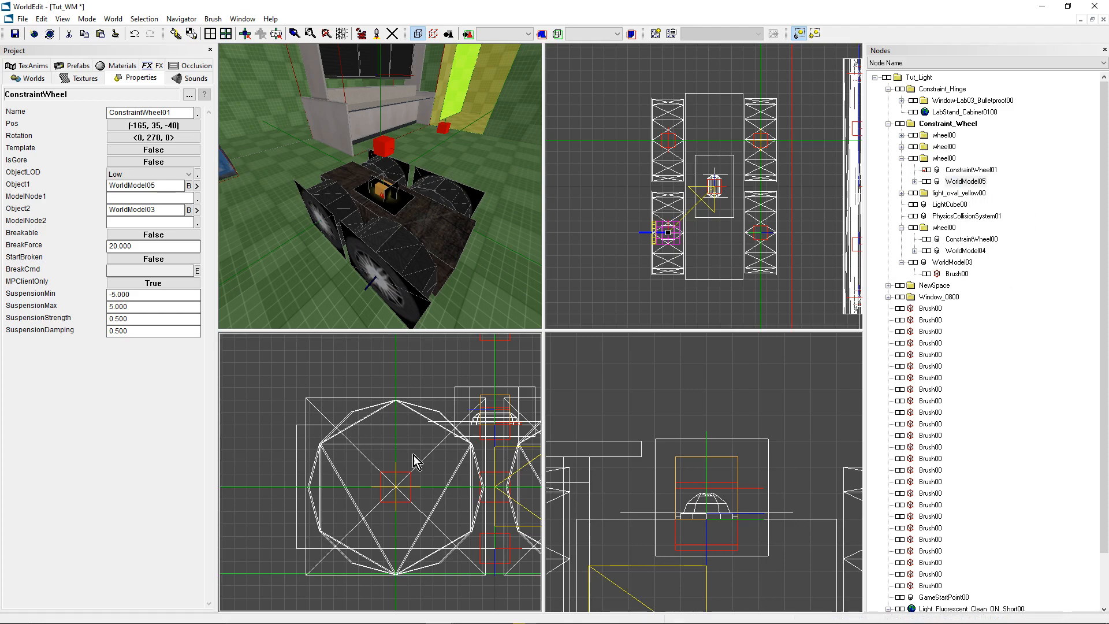
- Save the Tut_WM world with the four wheels in place
middle_drag(404, 175, 388, 182)
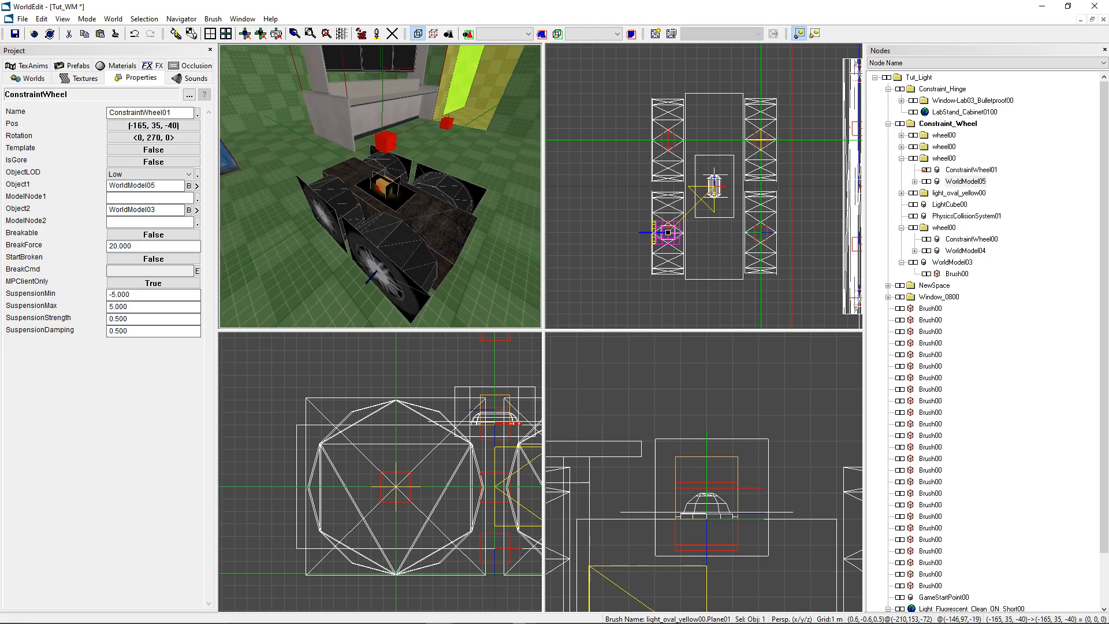
click(387, 176)
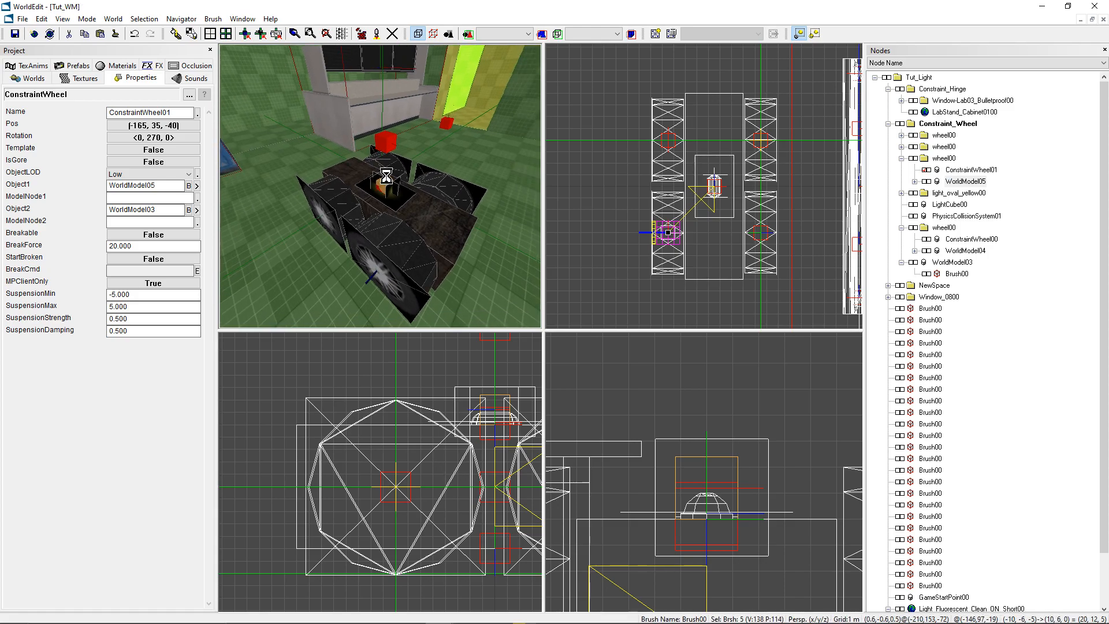
middle_drag(403, 178, 412, 190)
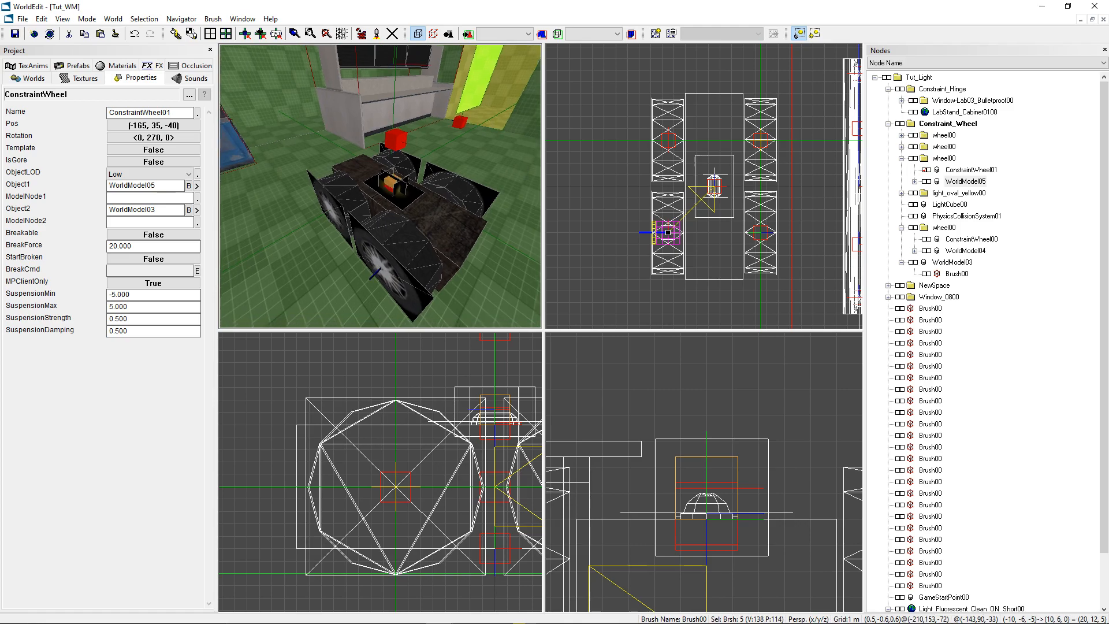
- Process the world with World Packer and launch F.E.A.R. to test the car
click(363, 35)
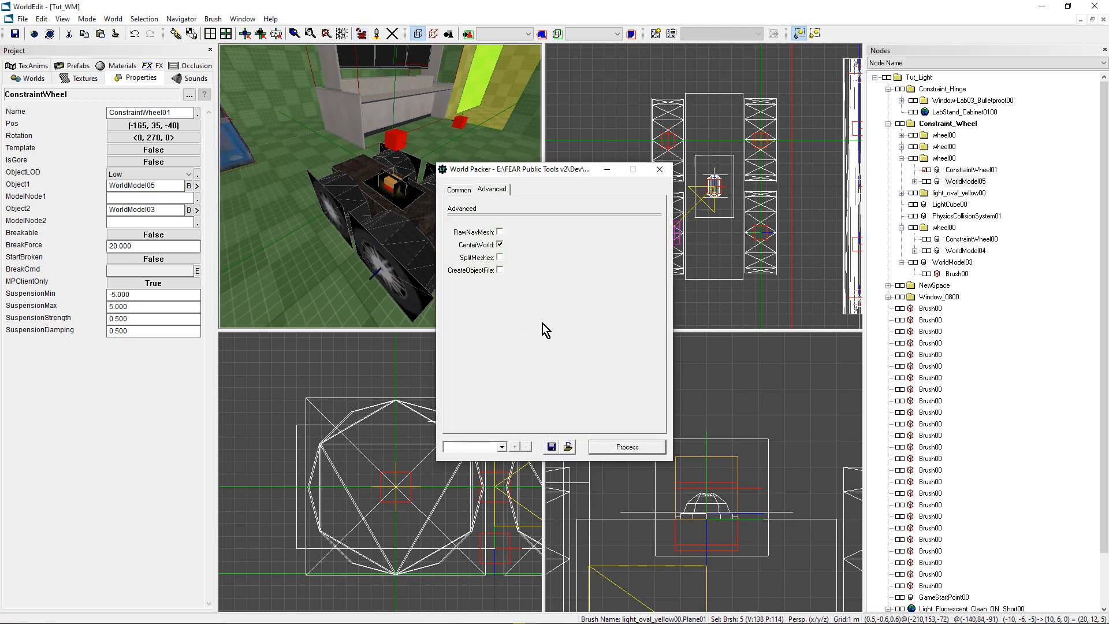
click(614, 446)
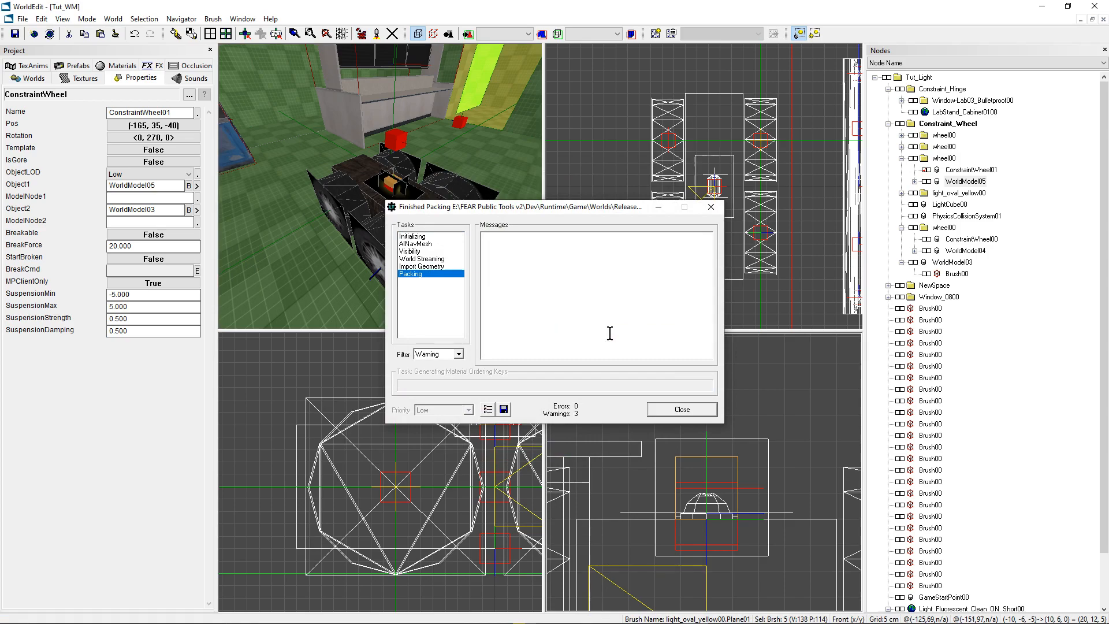
click(683, 412)
click(378, 35)
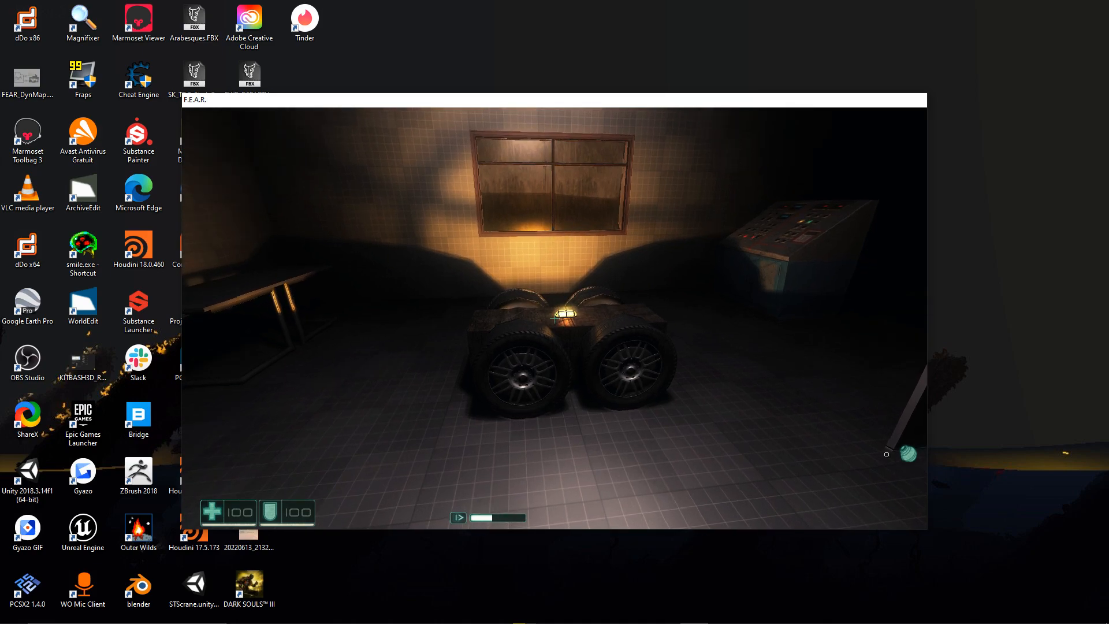
- Move around the car in the test level to inspect its body, wheels and roof light from several sides
key(d)
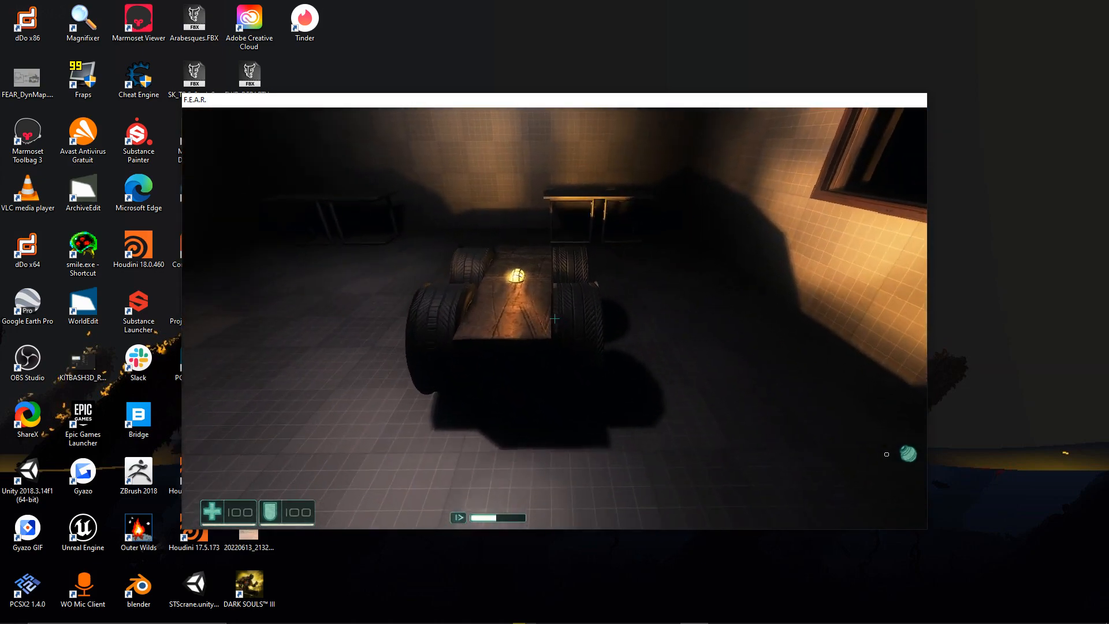
key(a)
key(w)
key(s)
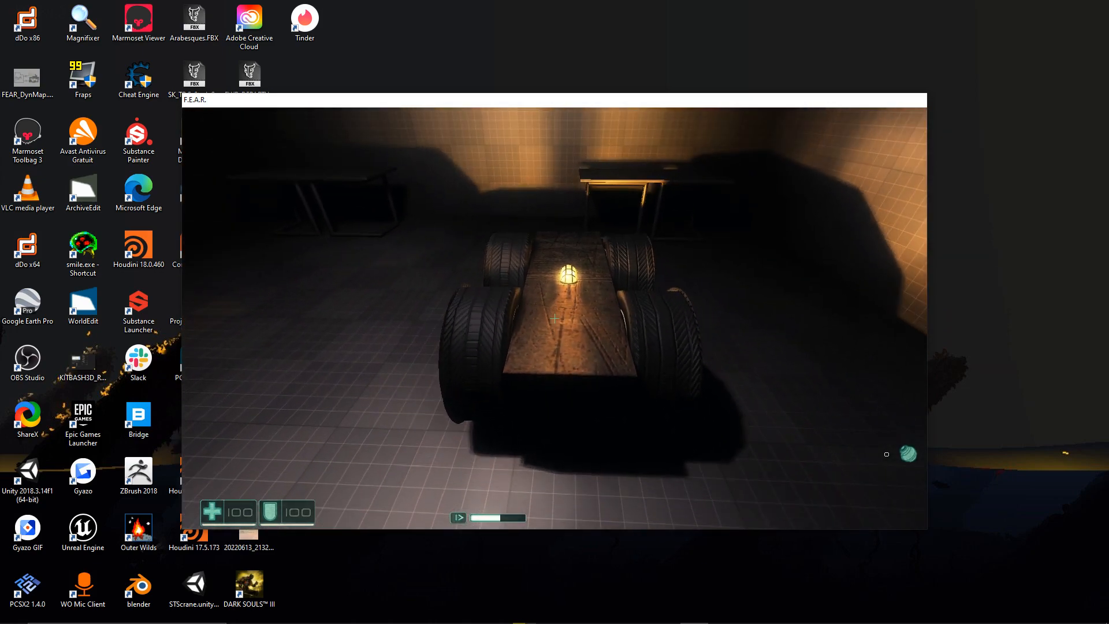
key(w)
key(s)
key(a)
key(a)
key(s)
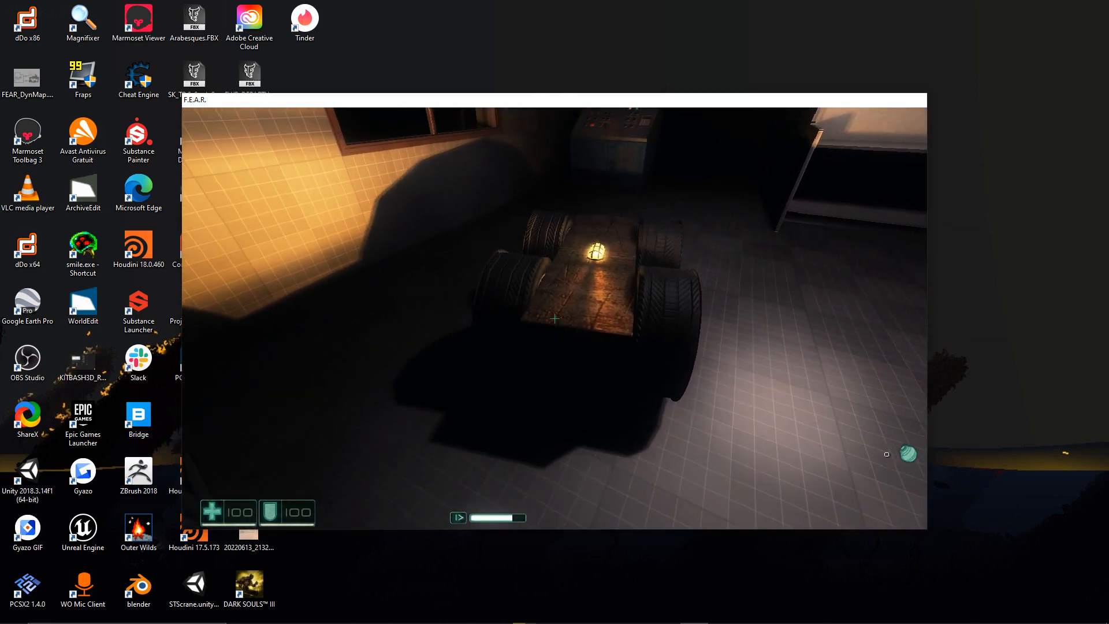
key(w)
key(s)
key(d)
key(s)
key(w)
key(d)
- Fire the submachine gun and throw grenades near the car to test its physics
click(555, 318)
key(w)
click(555, 318)
key(a)
click(555, 319)
key(s)
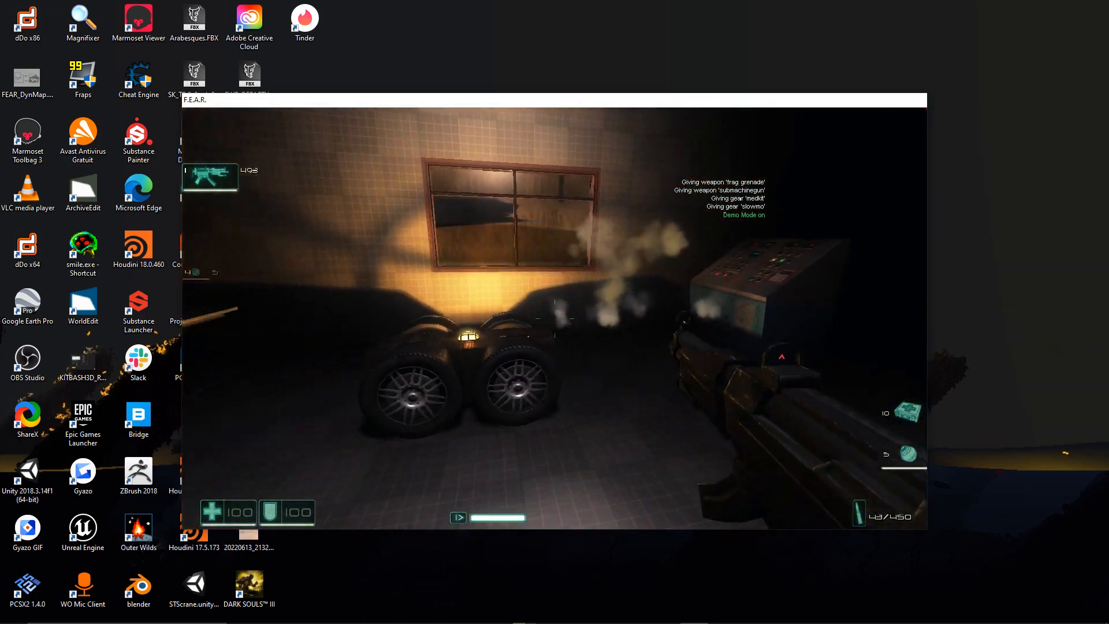
key(g)
key(s)
key(g)
key(w)
key(s)
key(ctrl)
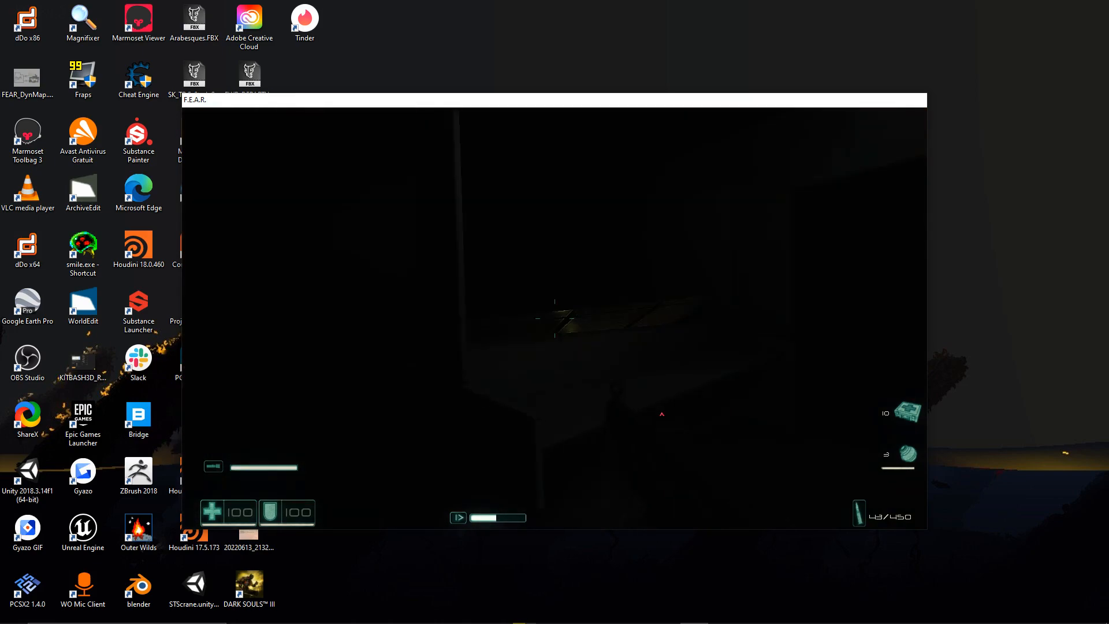
- Quit F.E.A.R. and switch back to WorldEdit
key(Escape)
click(403, 349)
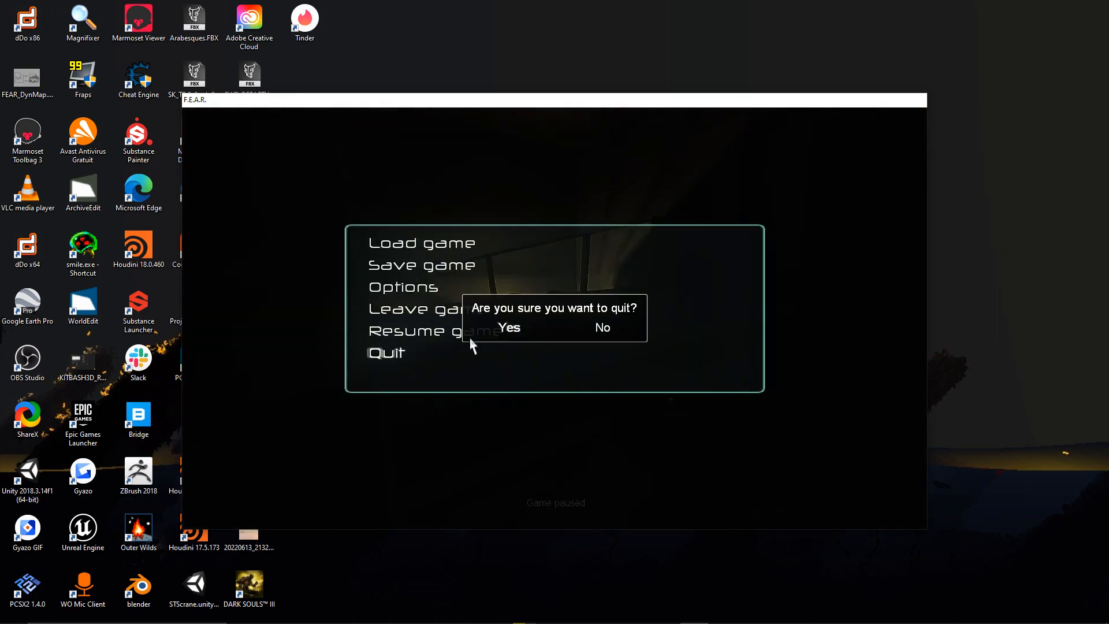
click(507, 327)
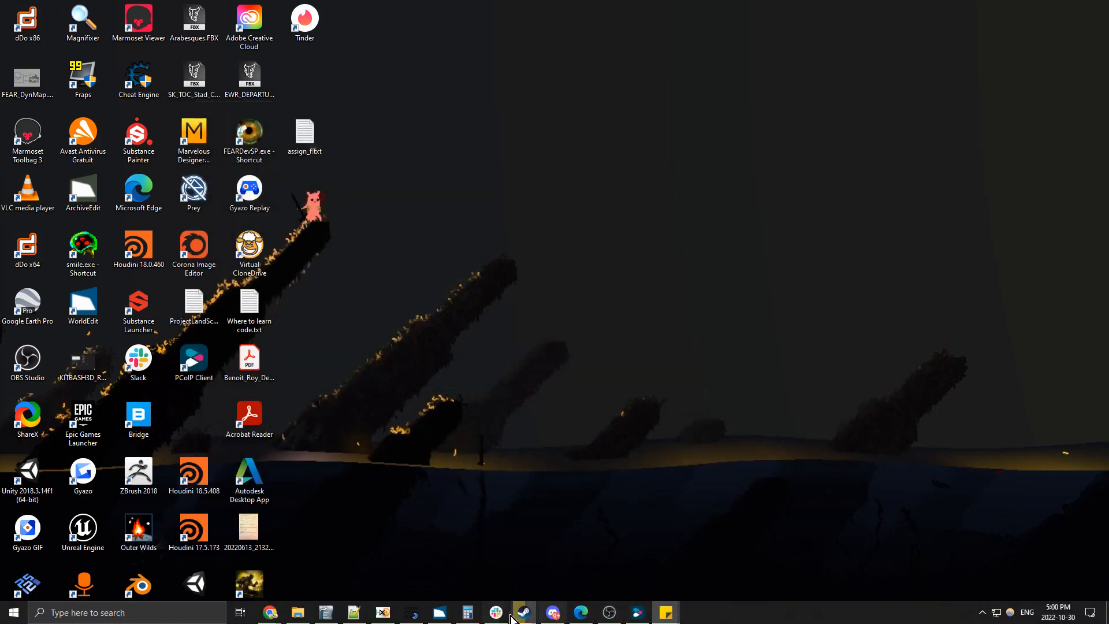
click(441, 613)
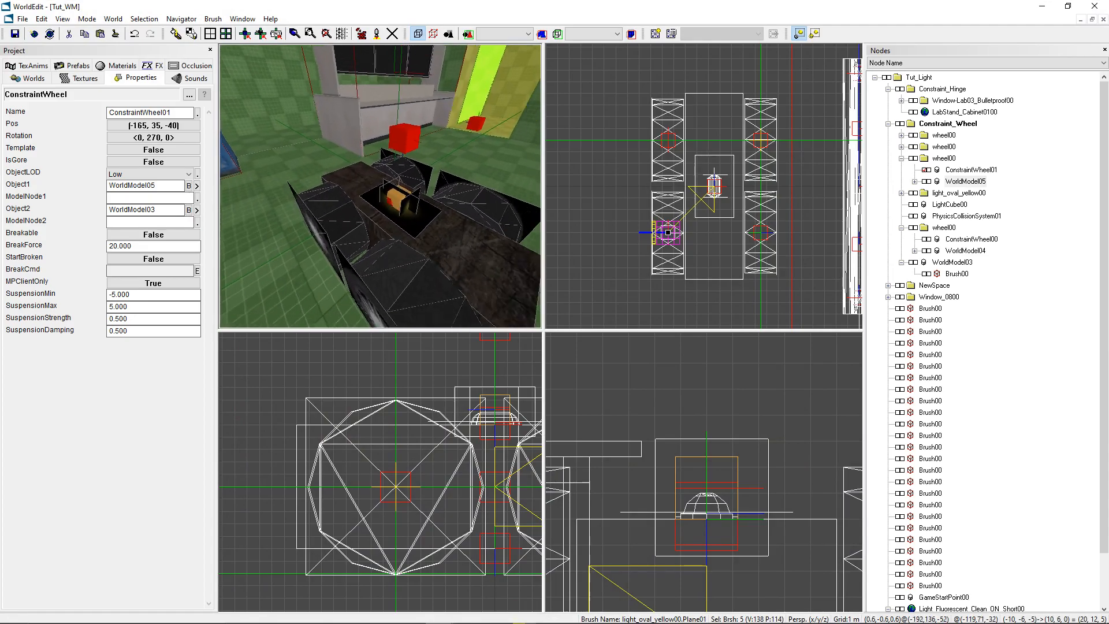
- Review the full Attachments entry of the car body's WorldModel03, covering the lamp's Base and glow models and LightCube00
key(space)
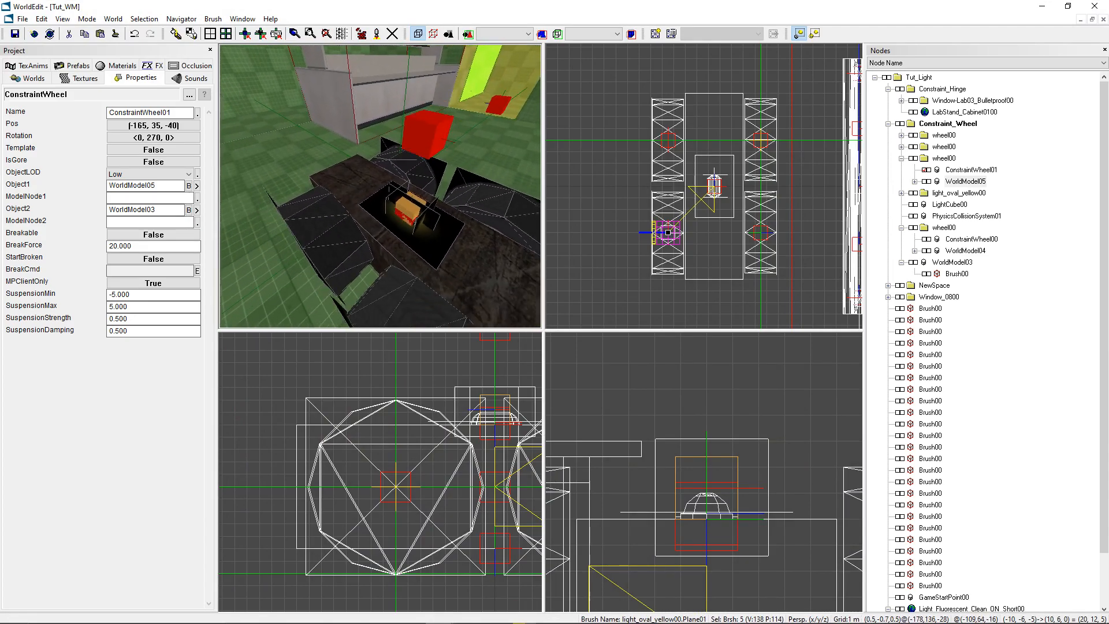
key(space)
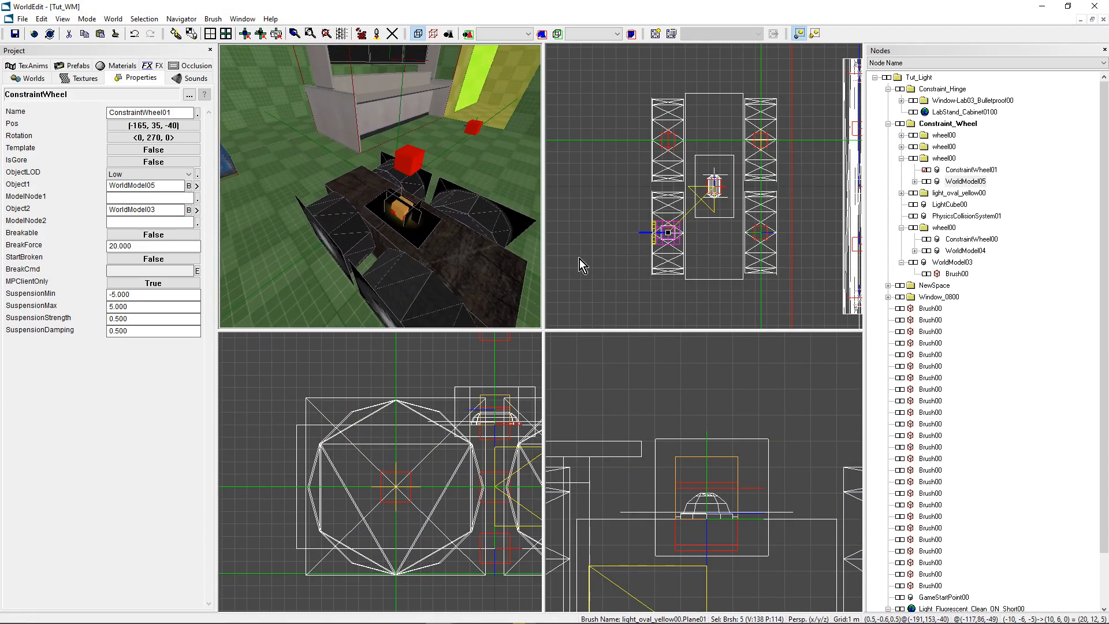
click(911, 264)
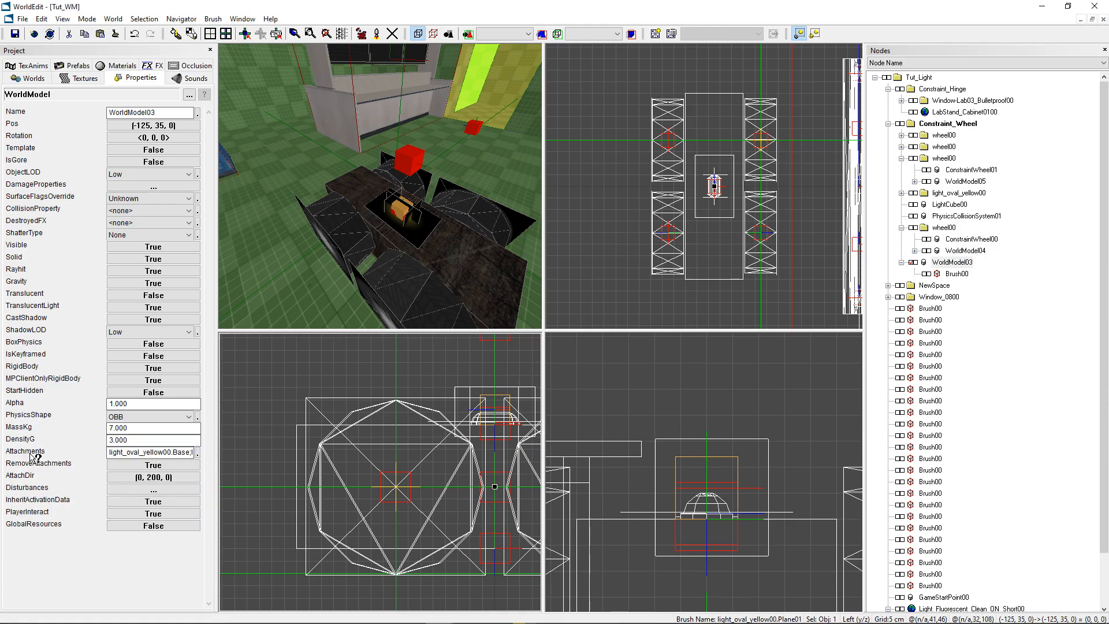
click(117, 452)
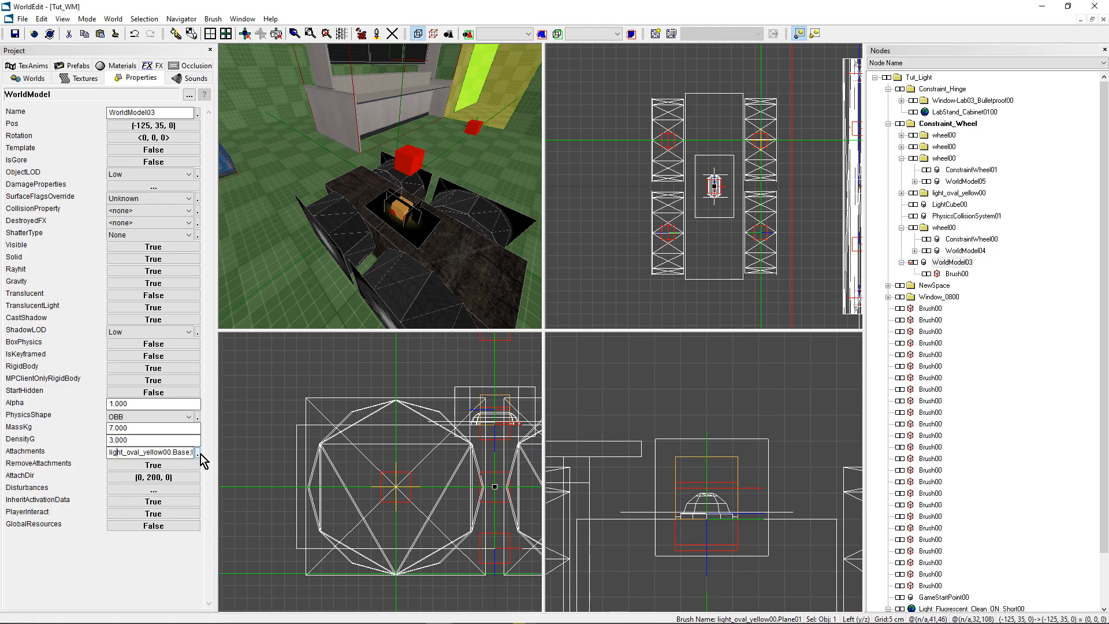
click(198, 452)
drag(522, 261, 462, 312)
click(493, 344)
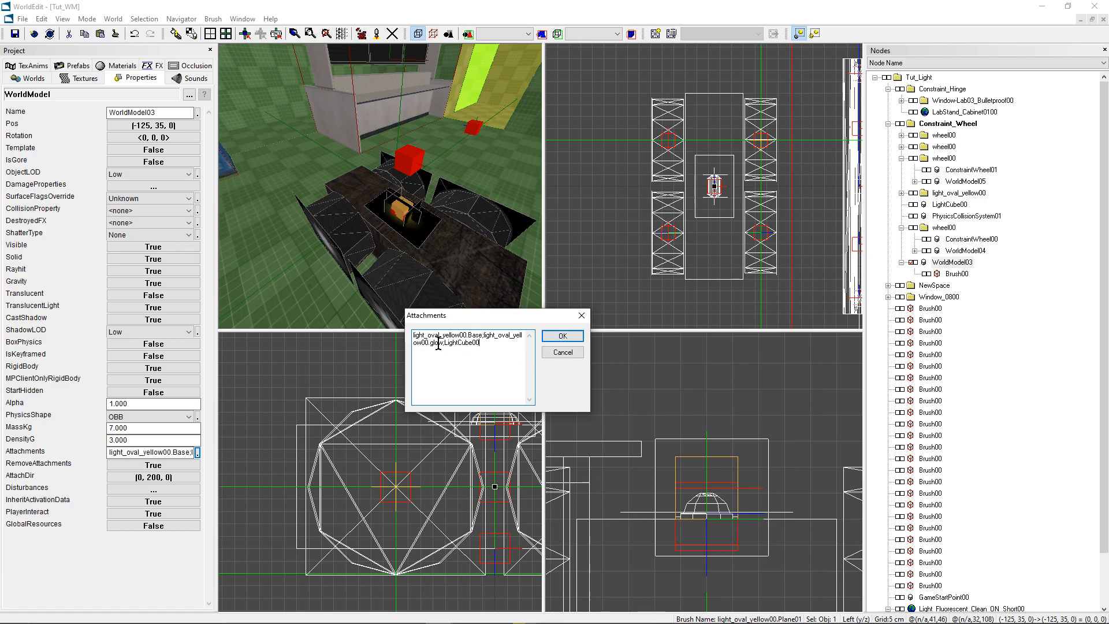
click(562, 336)
- Expand the light_oval_yellow00 folder under Constraint_Wheel and examine its glow and Base parts, leaving nothing selected
click(962, 181)
click(963, 217)
click(902, 158)
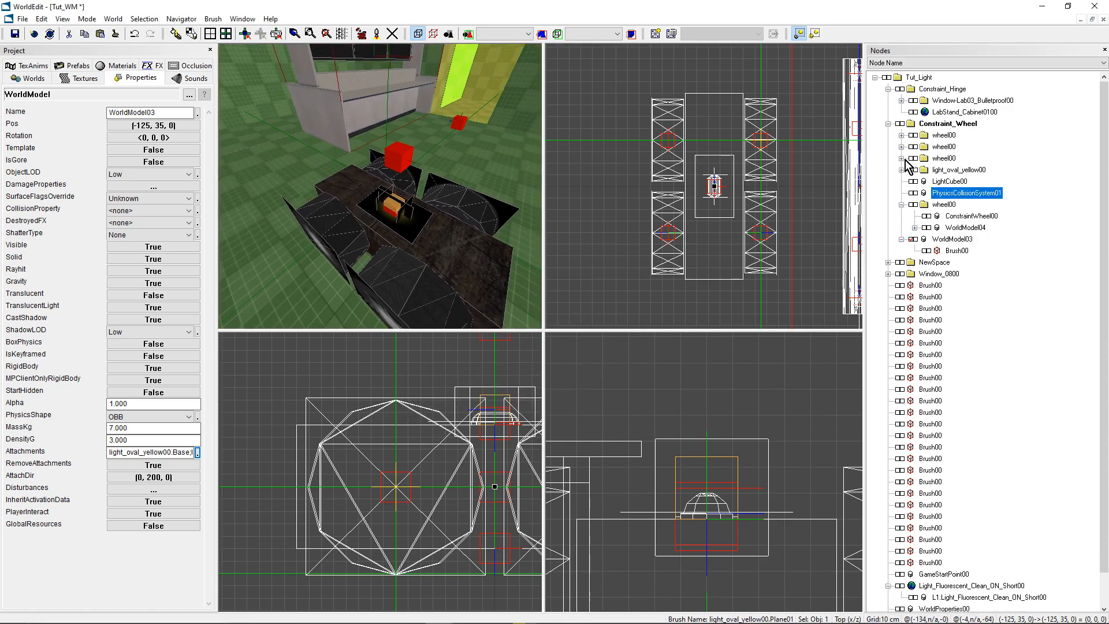
click(949, 171)
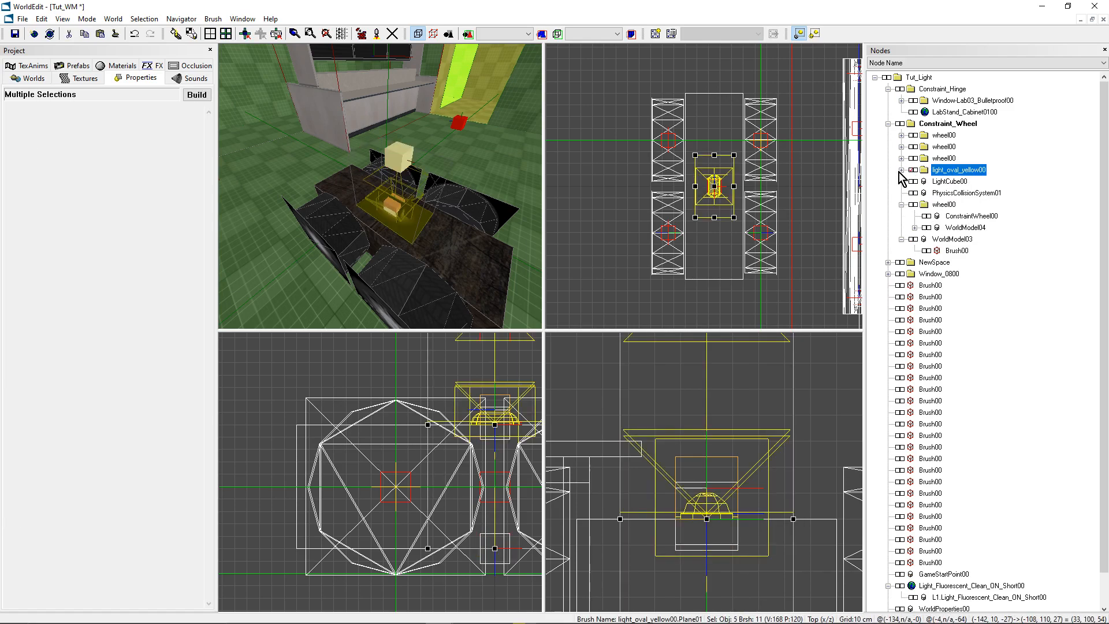
click(902, 171)
click(968, 182)
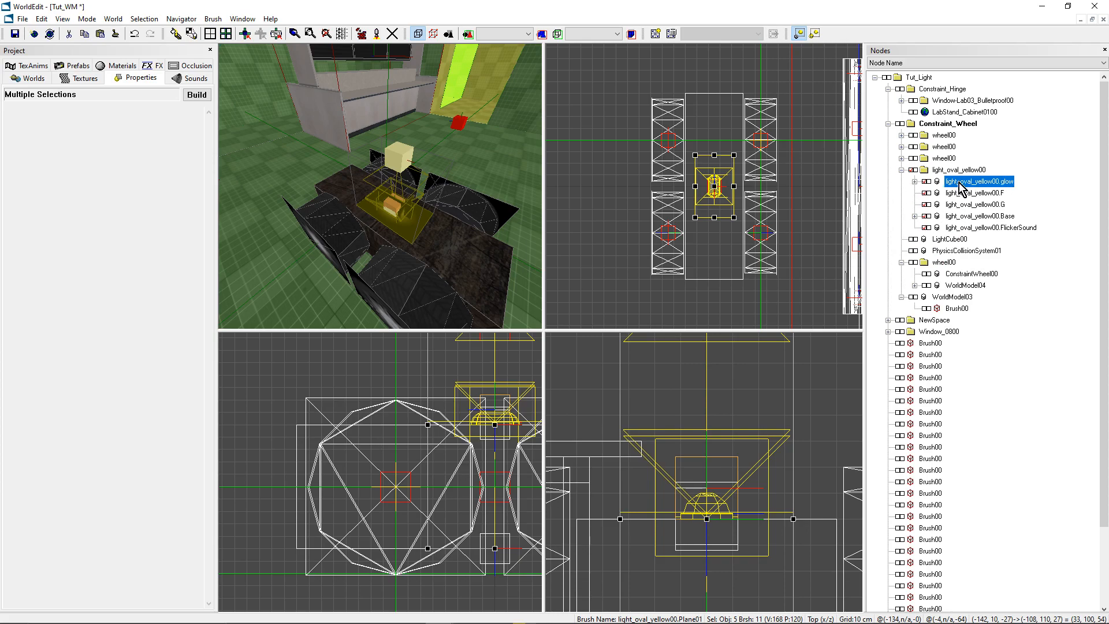
click(970, 217)
click(927, 216)
click(928, 216)
key(Escape)
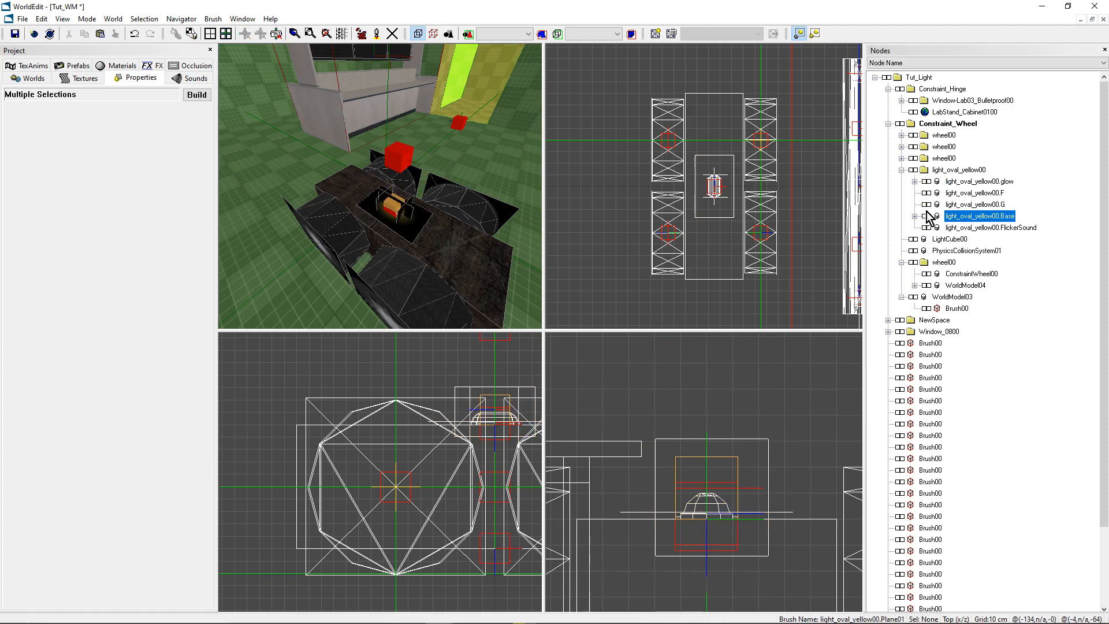
- Select LightCube00 at the lamp on the car body and check its Name property against the attachment entry
mouse_move(404, 199)
right_down()
mouse_move(393, 194)
mouse_move(407, 212)
right_up()
click(403, 210)
key(o)
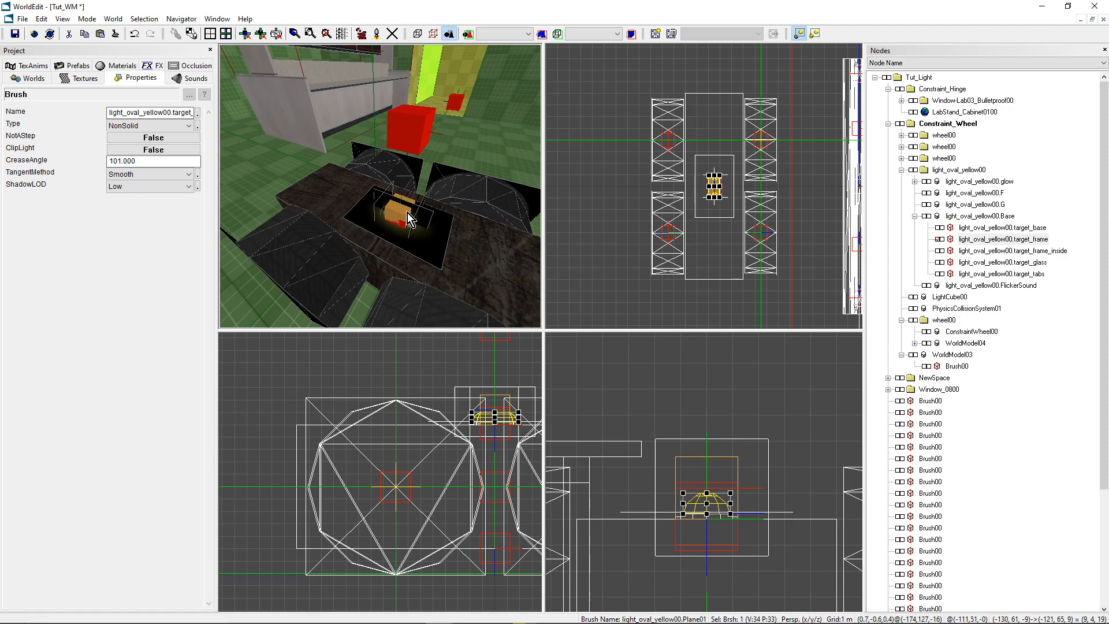
click(394, 208)
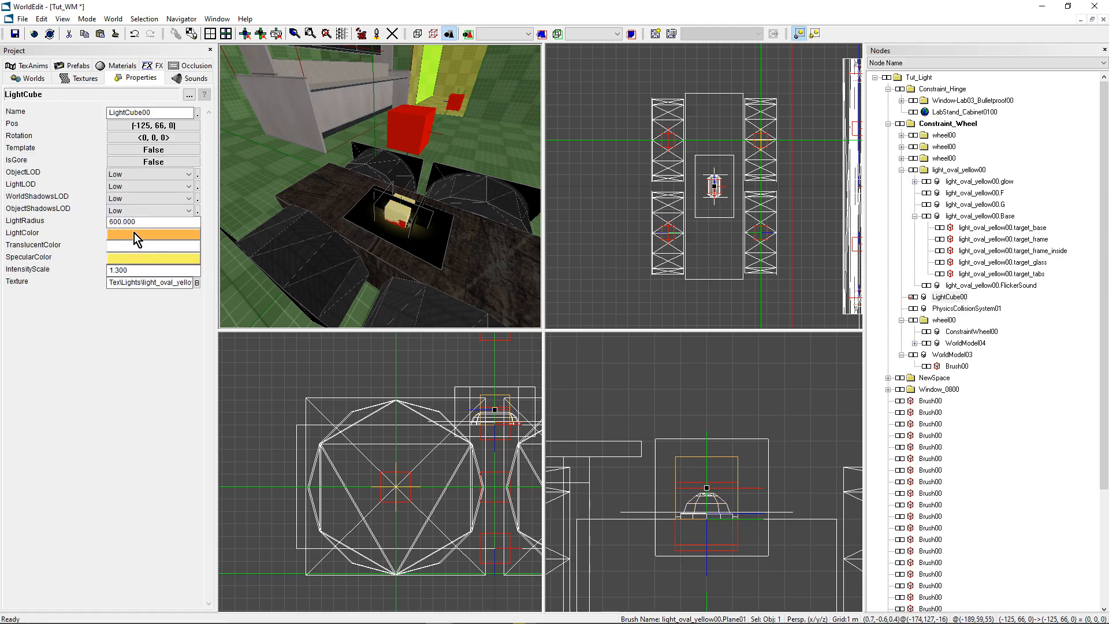
drag(166, 112, 99, 111)
click(165, 113)
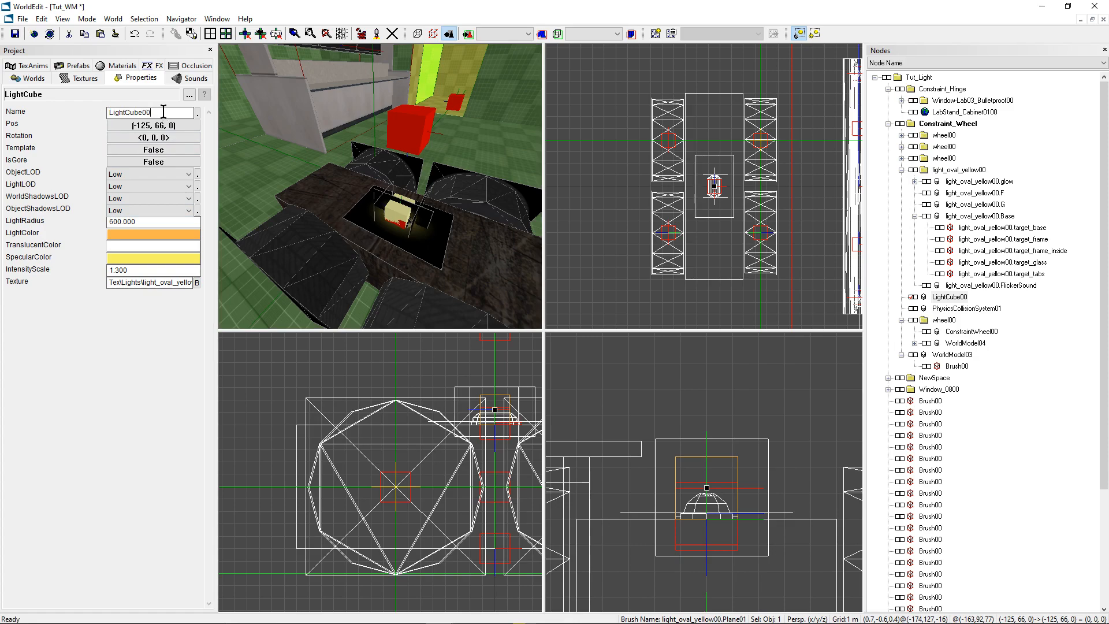
scroll(391, 194, down, 3)
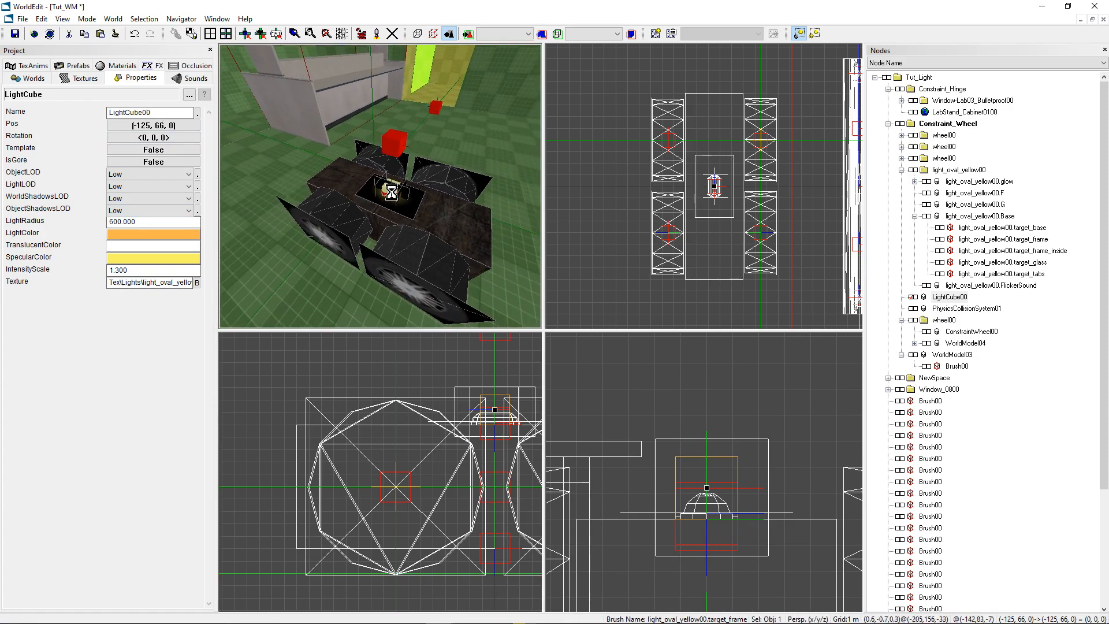